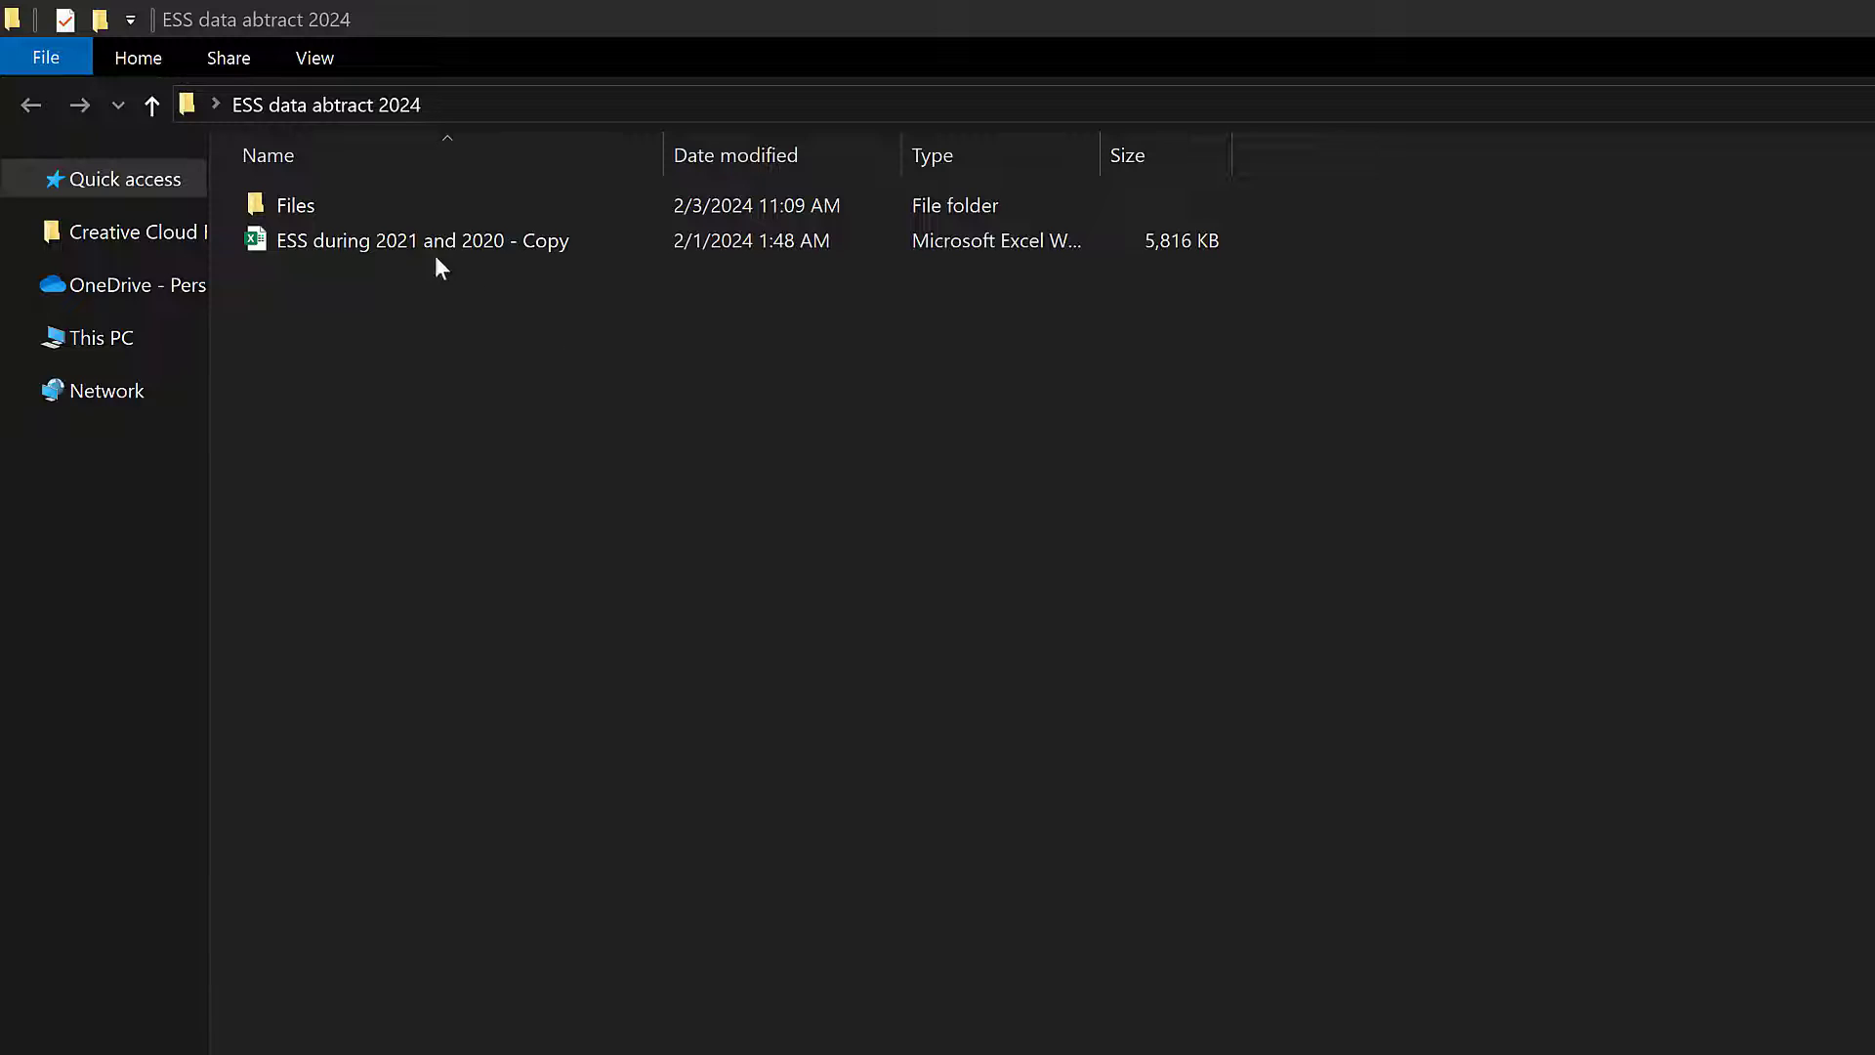
- Open the 'ESS during 2021 and 2020 - Copy' spreadsheet with IBM SPSS Statistics 28.0
{"action": "right_click", "coordinate": [368, 240]}
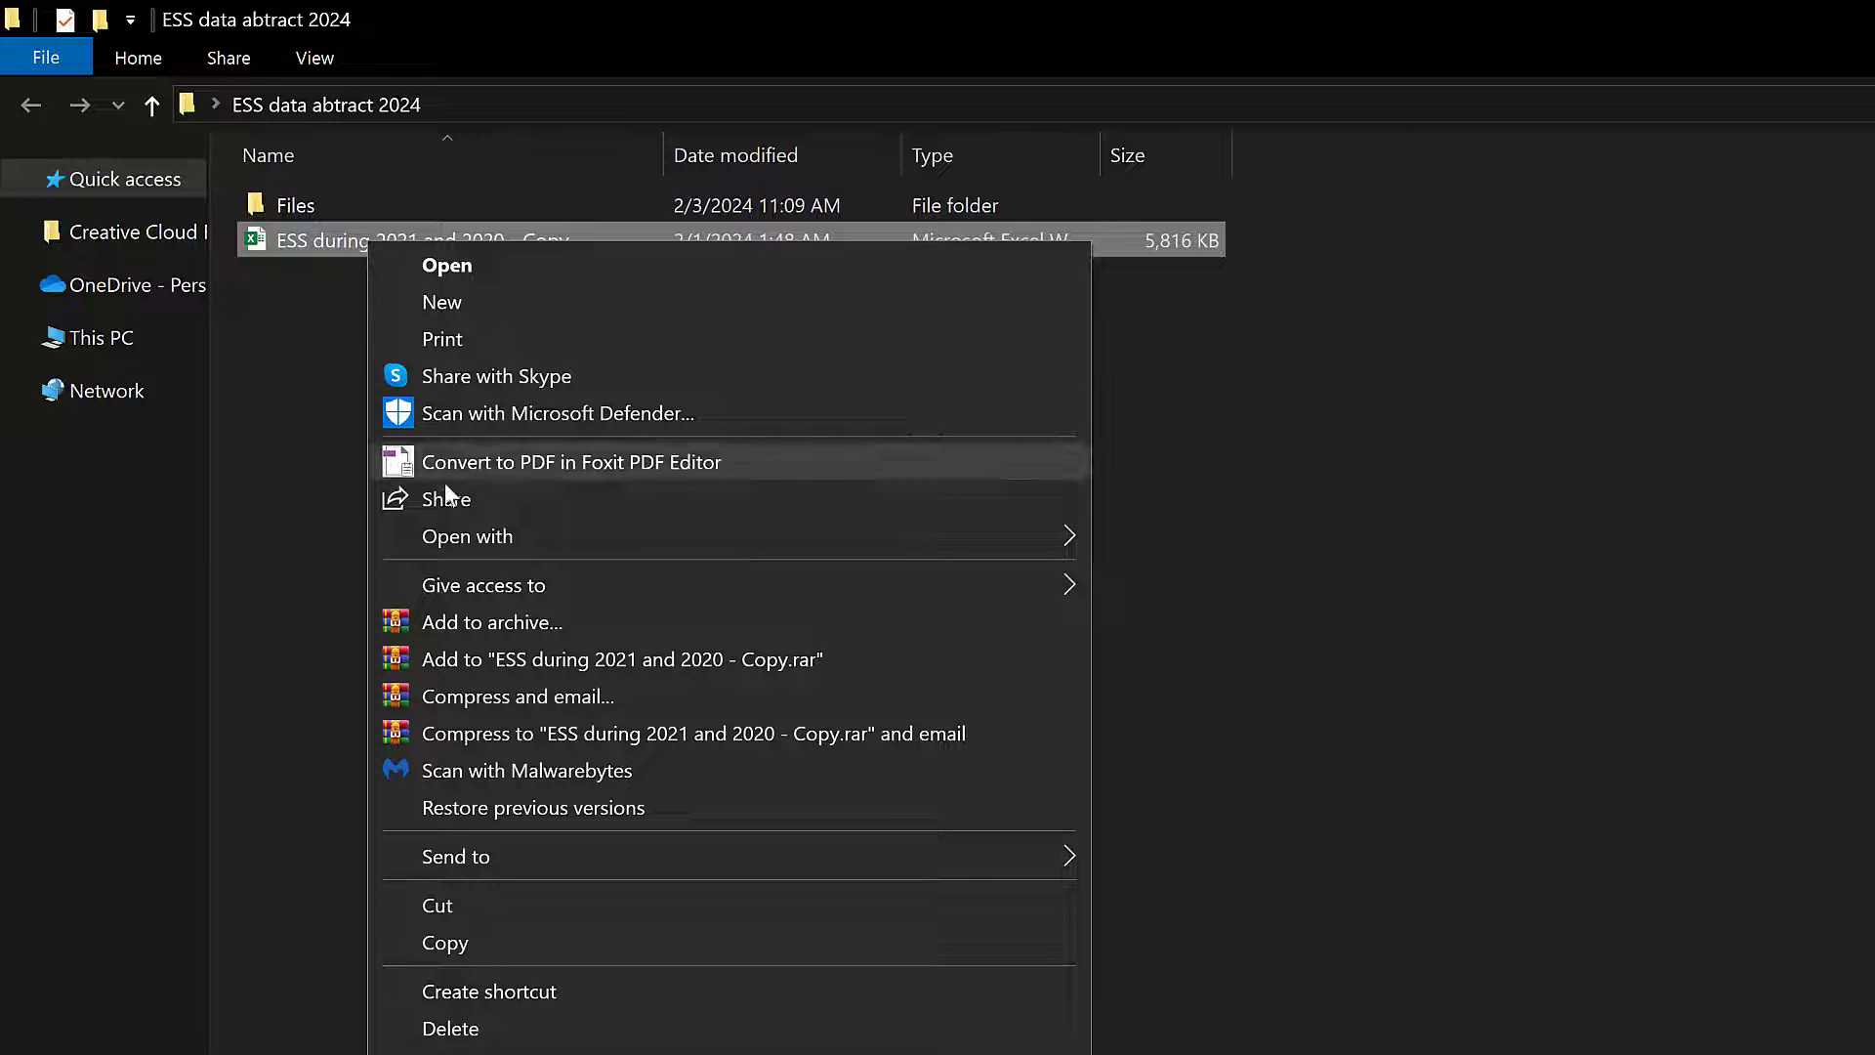
{"action": "mouse_move", "coordinate": [466, 541]}
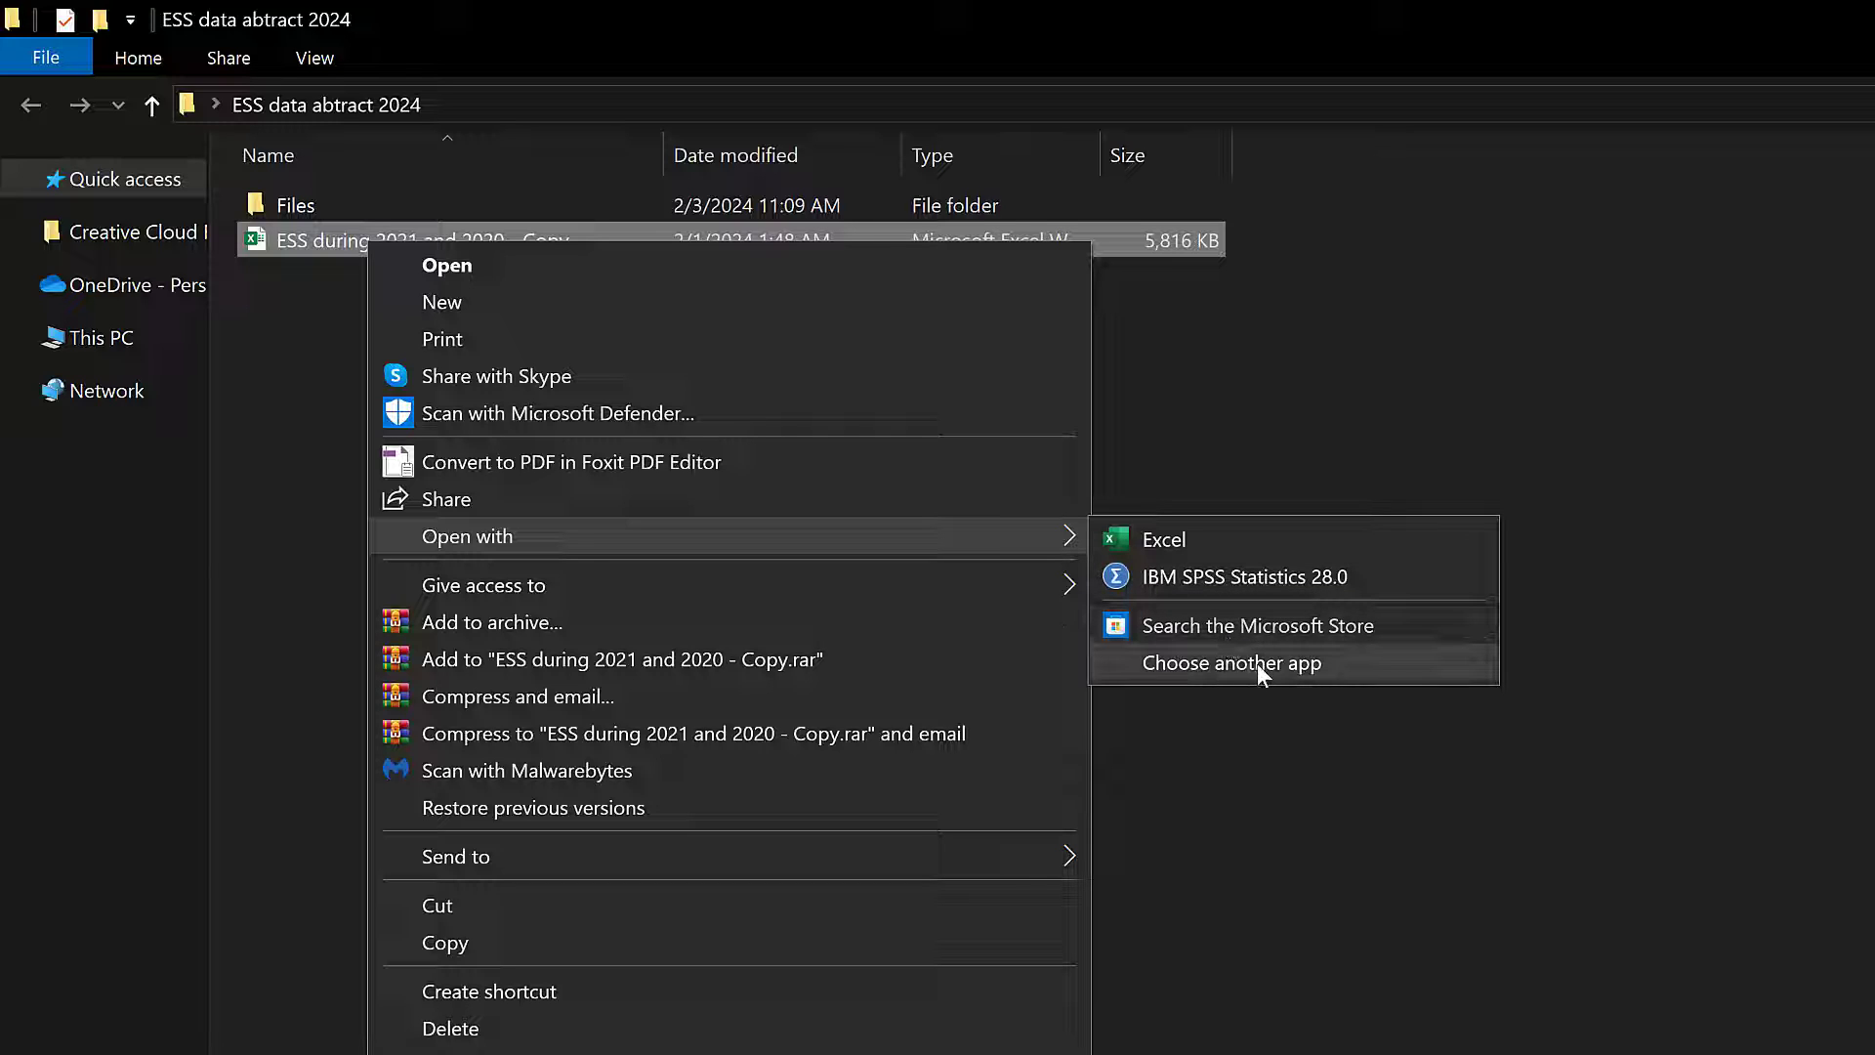
{"action": "left_click", "coordinate": [1143, 570]}
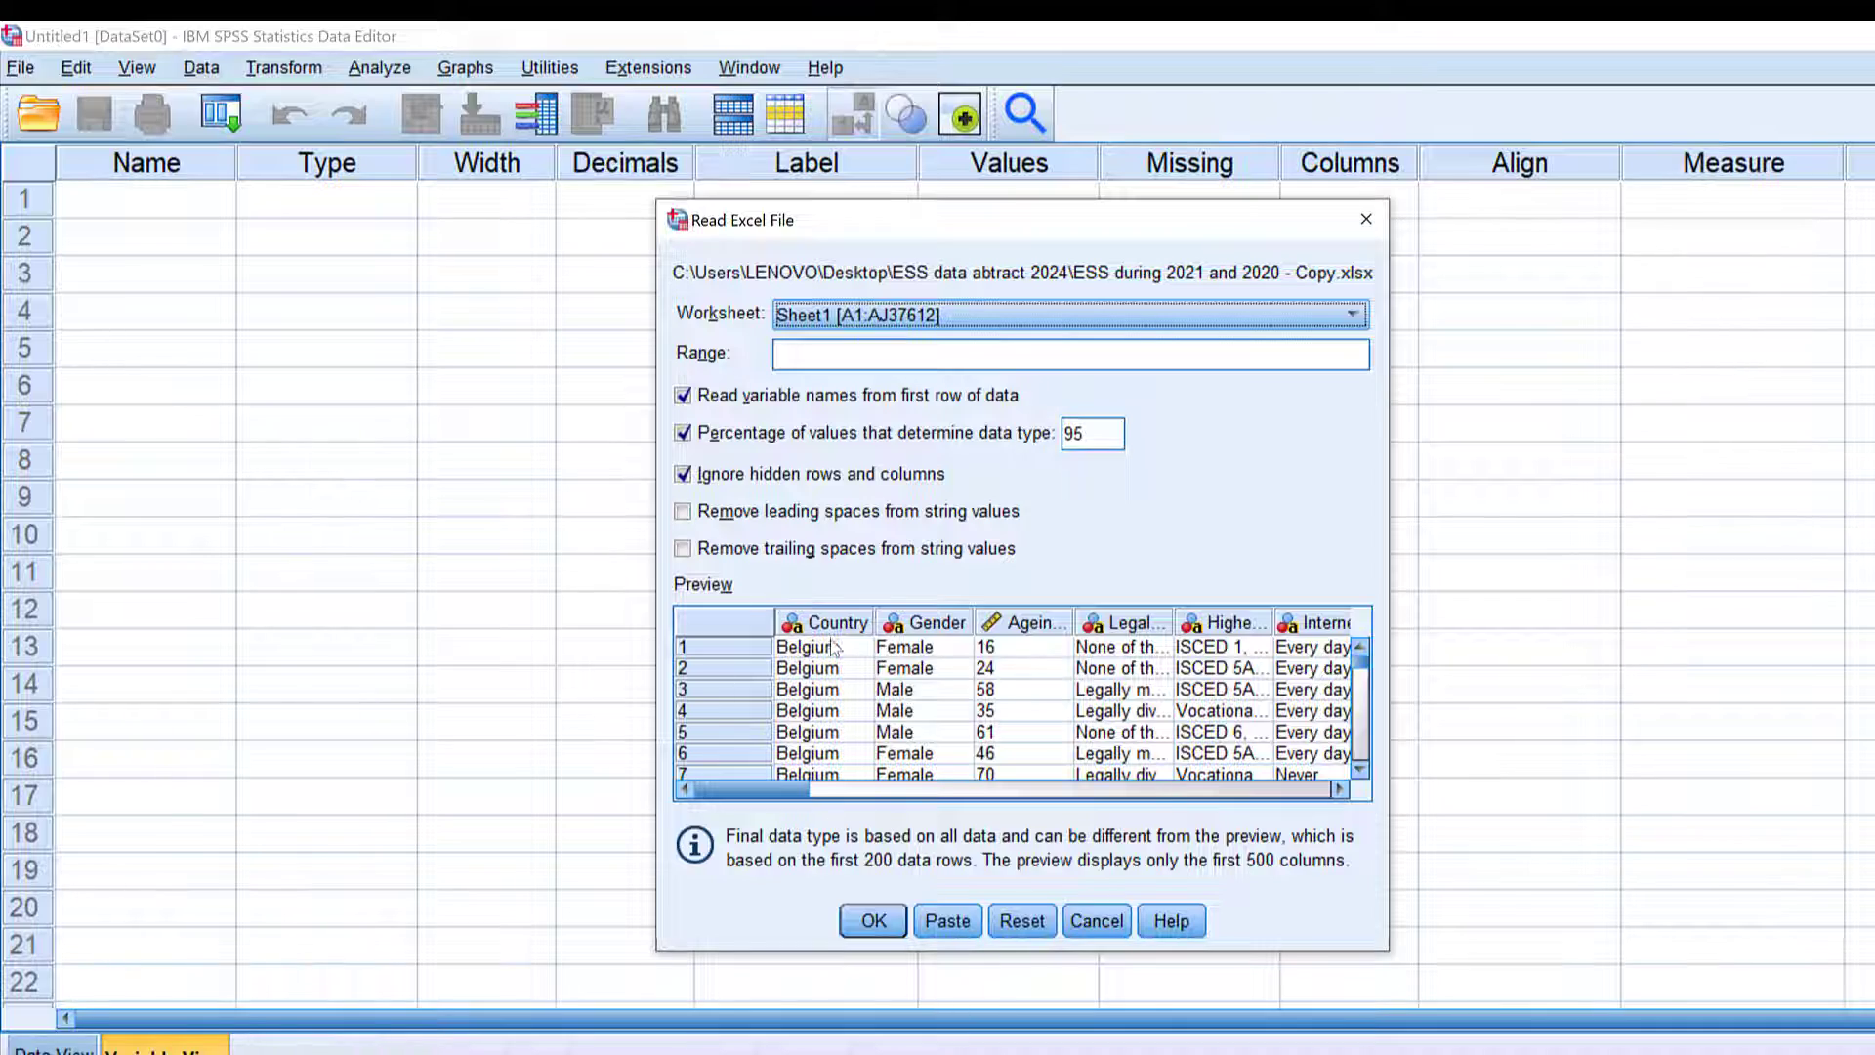
- Import Sheet1, reading variable names from the first row
{"action": "left_click", "coordinate": [876, 918]}
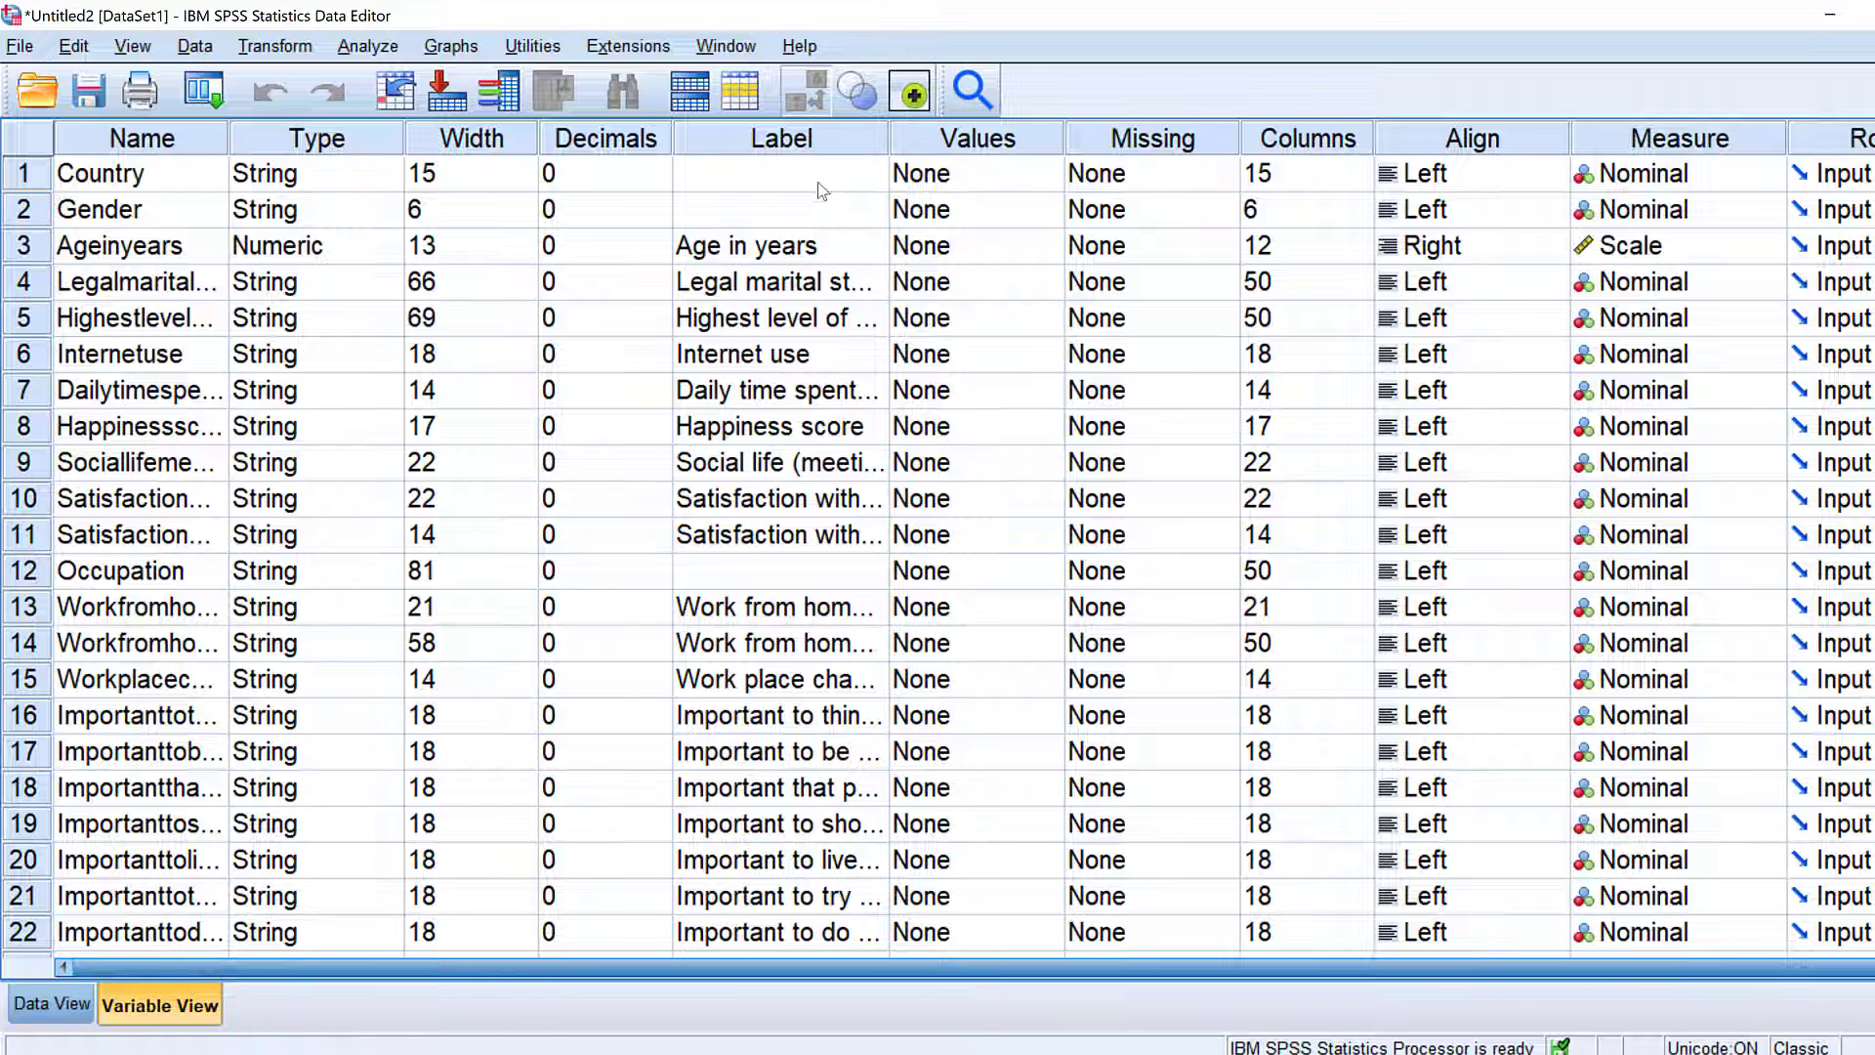
- Copy the Country and Gender names into their empty Label cells, then edit Gender
{"action": "left_click_drag", "start_coordinate": [114, 179], "coordinate": [127, 217]}
{"action": "key", "text": "ctrl+c"}
{"action": "right_click", "coordinate": [129, 220]}
{"action": "key", "text": "Escape"}
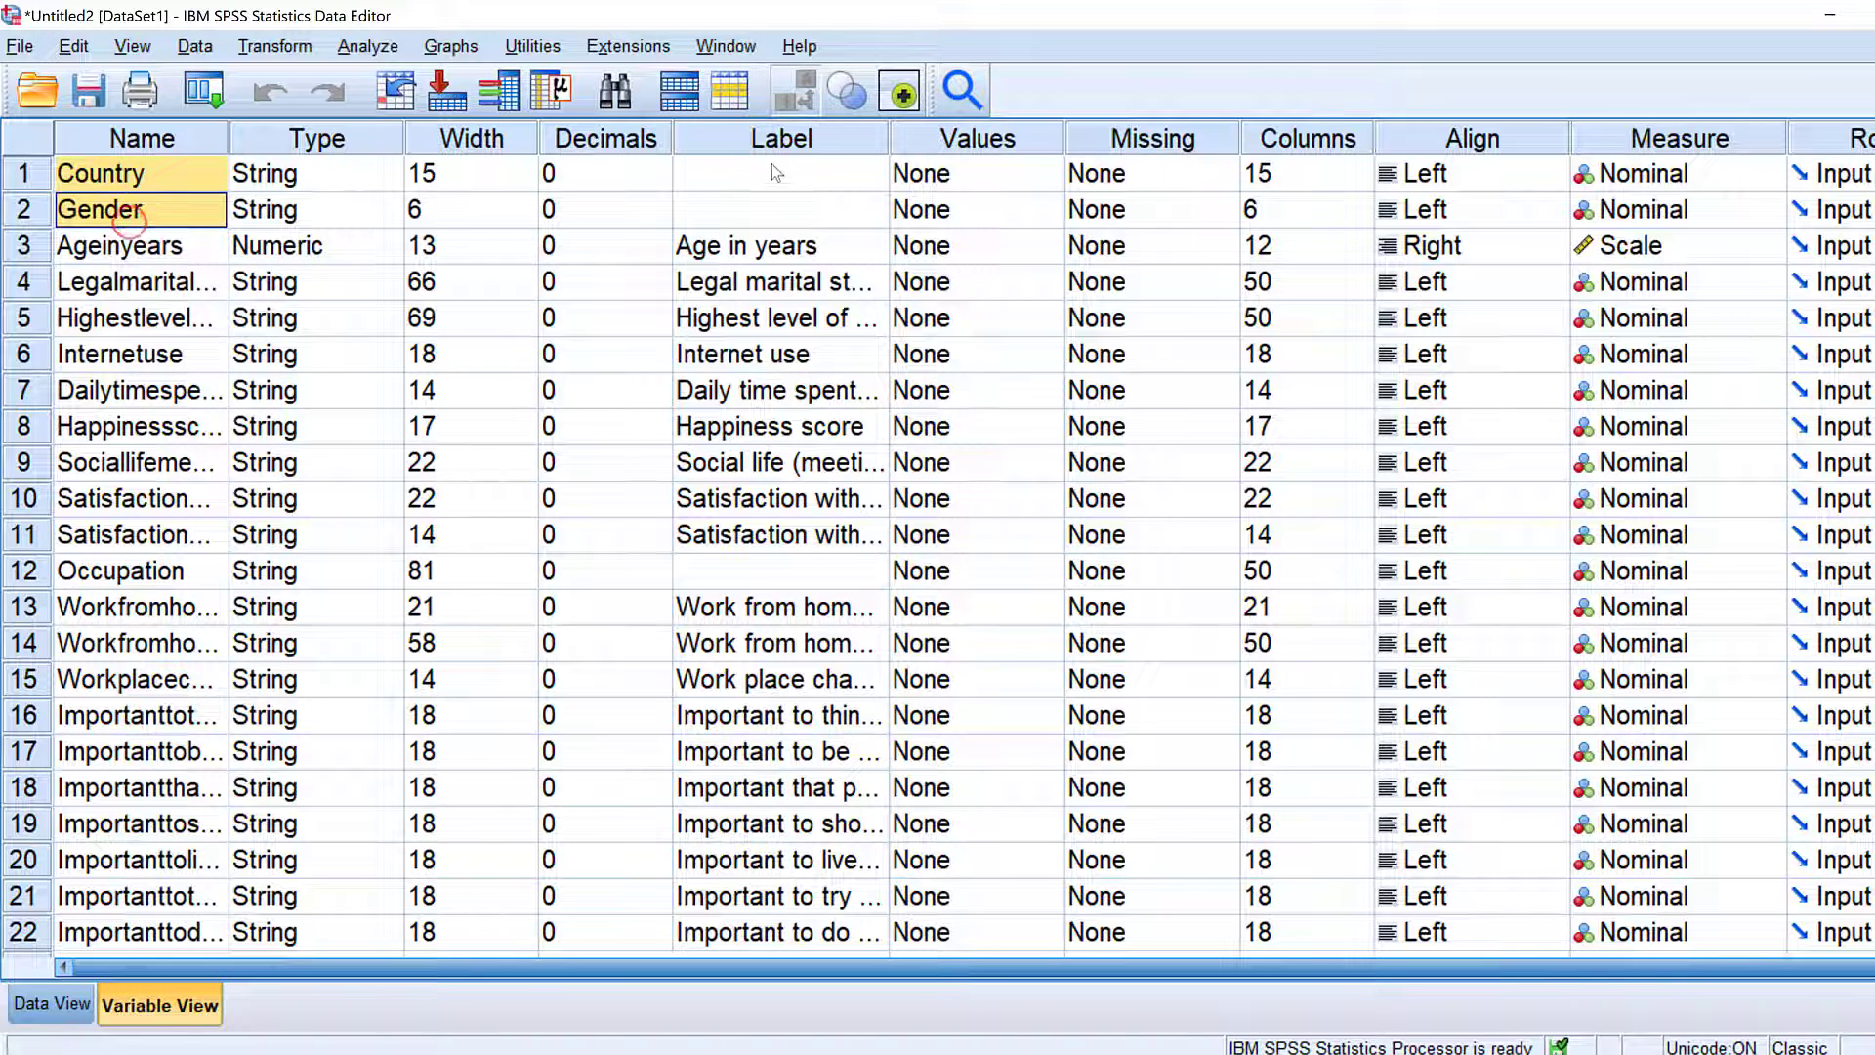
{"action": "left_click_drag", "start_coordinate": [772, 166], "coordinate": [776, 213]}
{"action": "key", "text": "ctrl+v"}
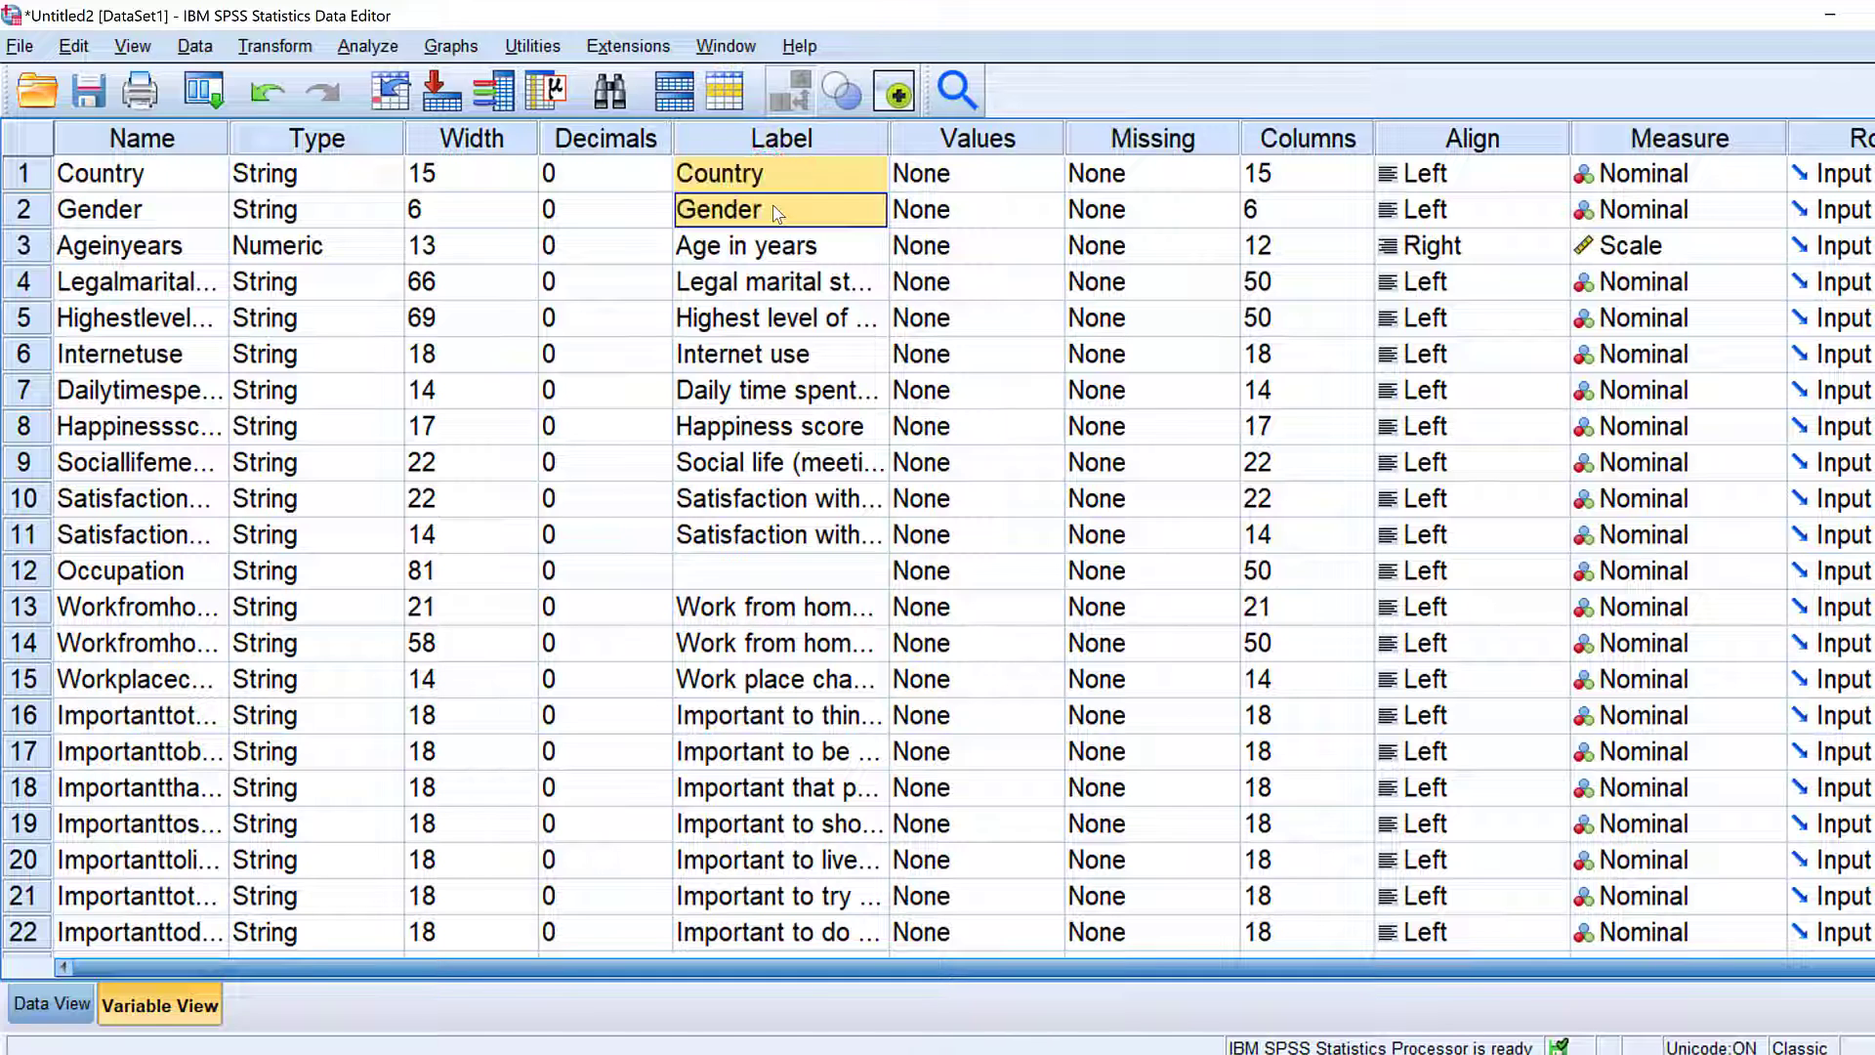
{"action": "double_click", "coordinate": [140, 211]}
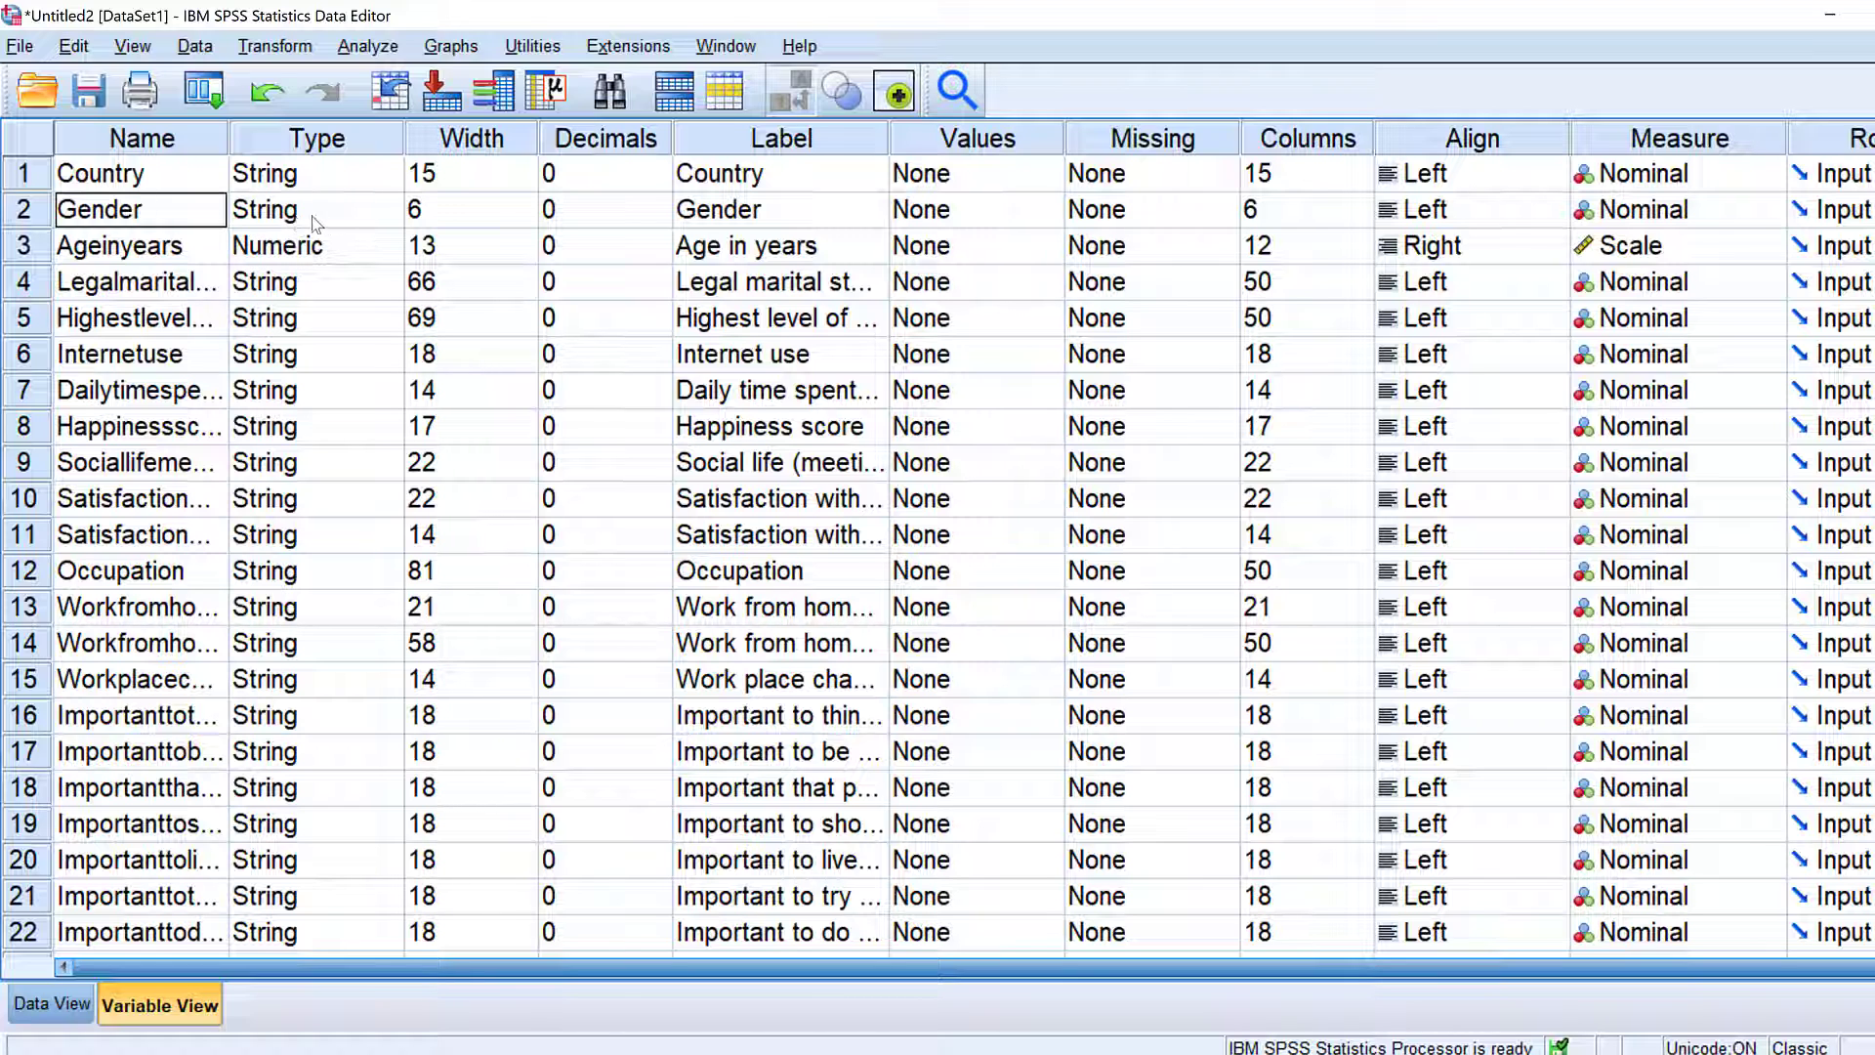
{"action": "left_click", "coordinate": [367, 45]}
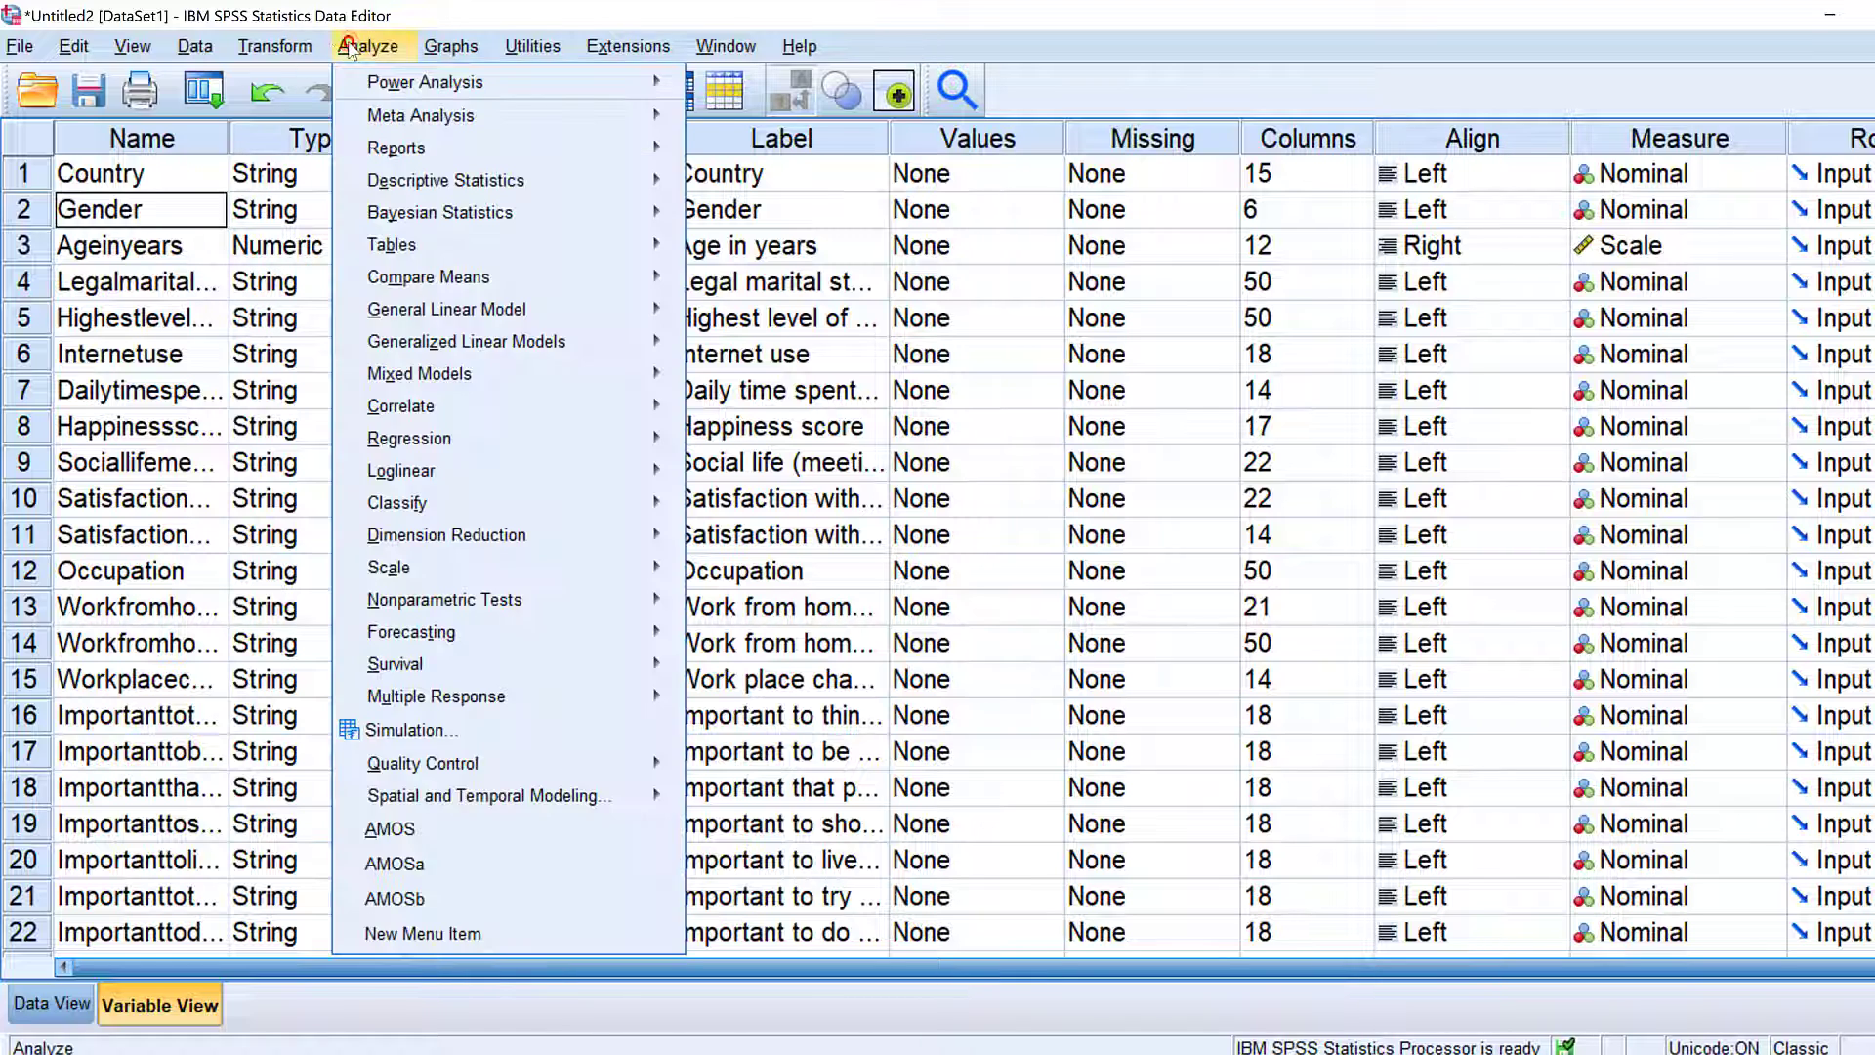
{"action": "mouse_move", "coordinate": [402, 180]}
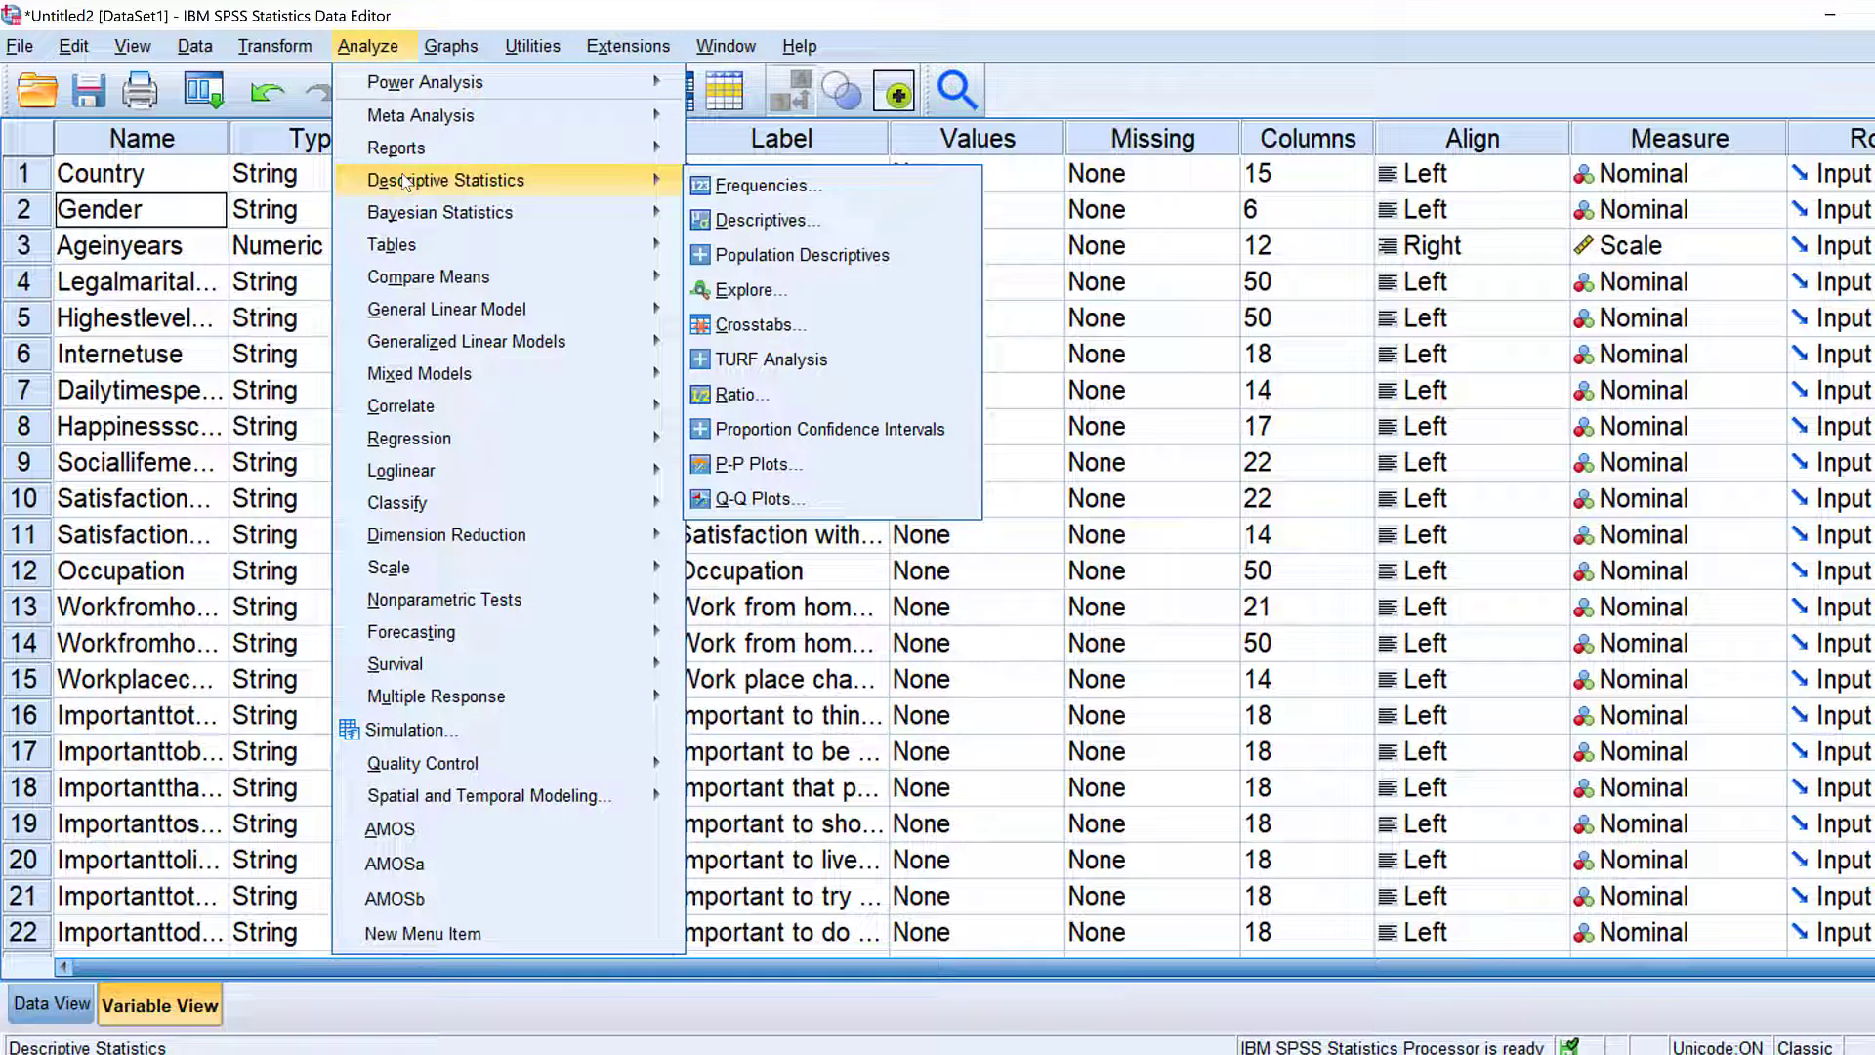
{"action": "mouse_move", "coordinate": [419, 283]}
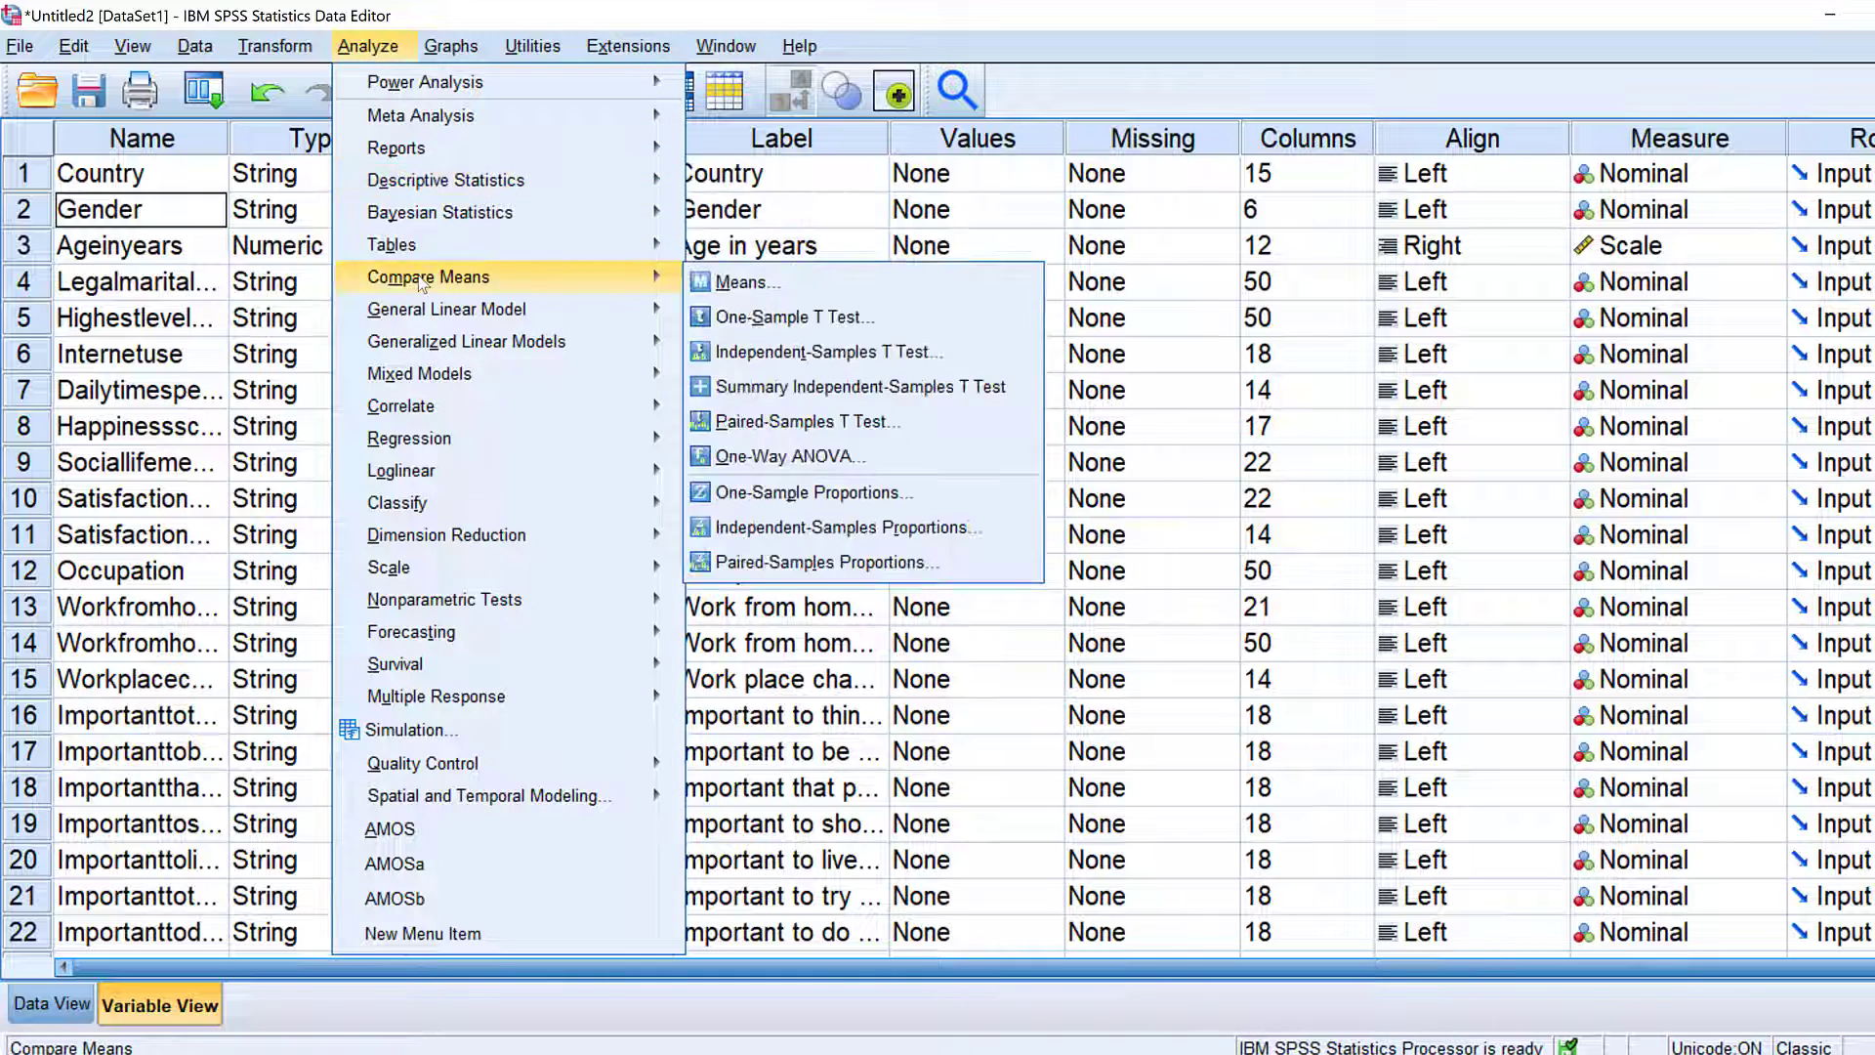
{"action": "left_click", "coordinate": [752, 455]}
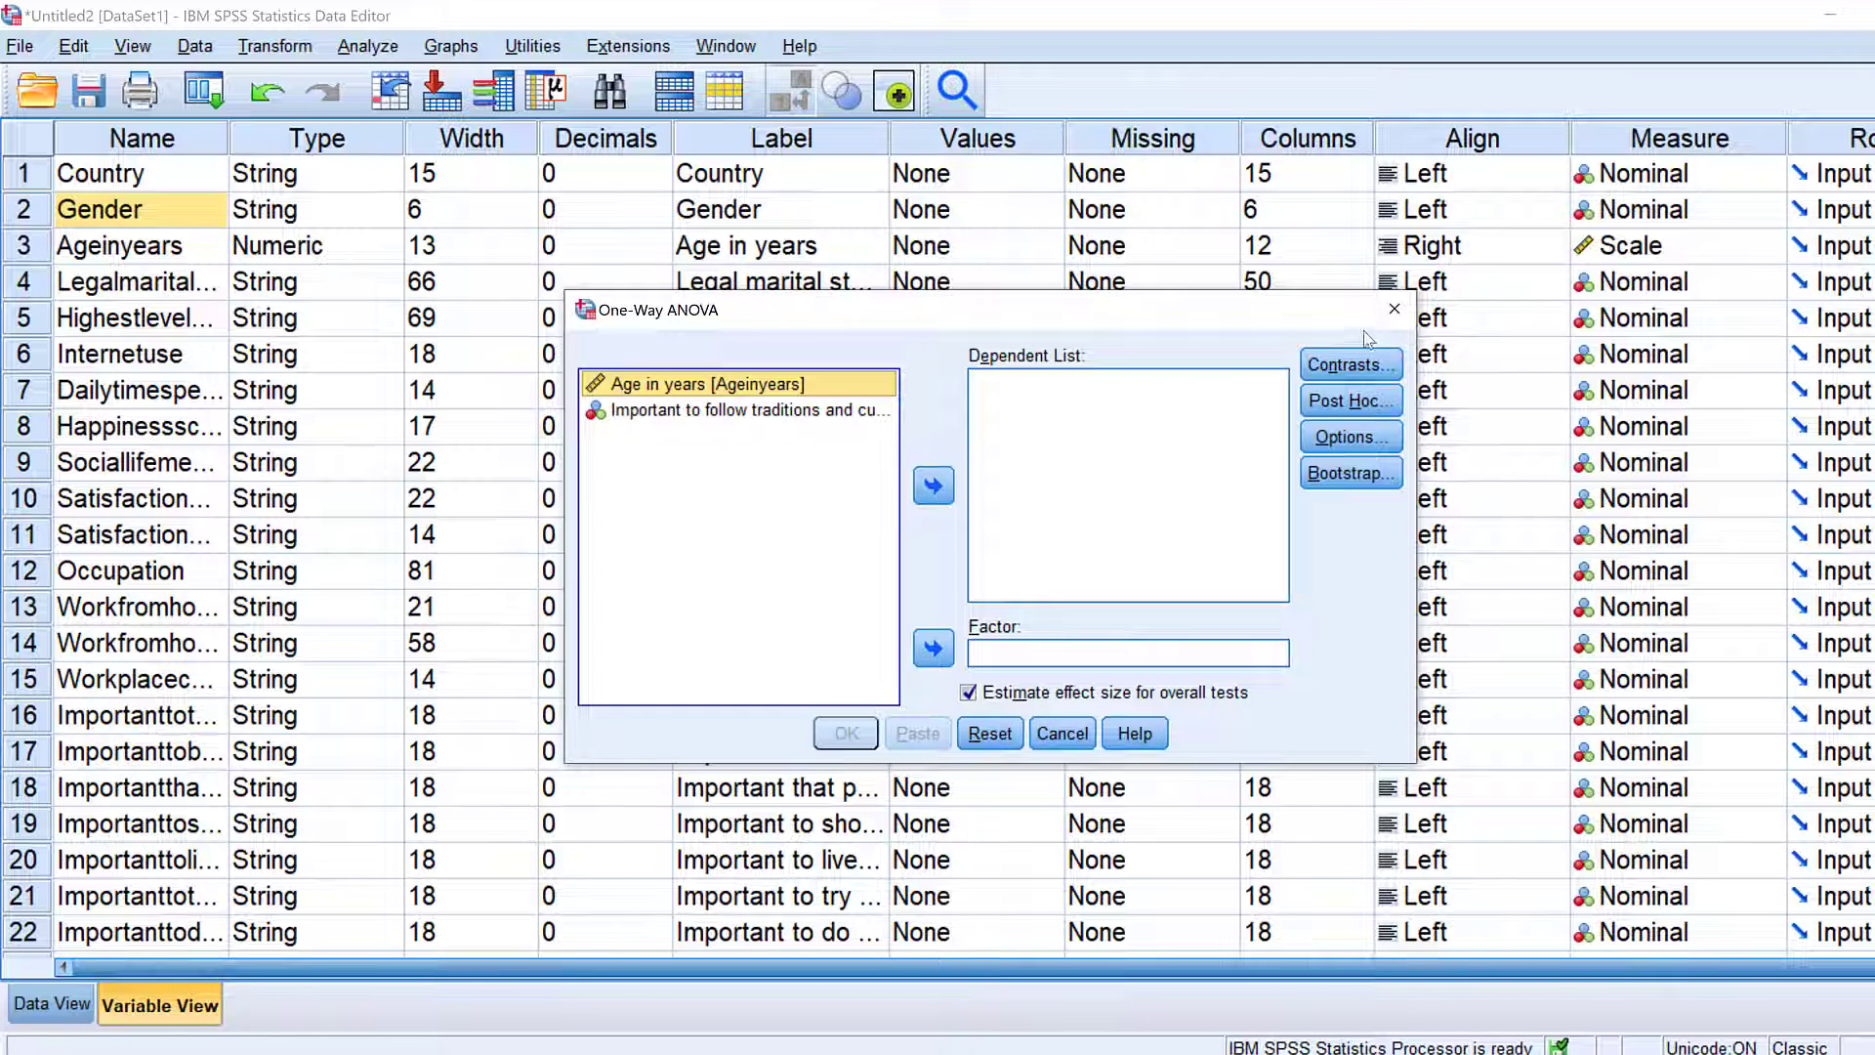
{"action": "left_click", "coordinate": [1394, 311]}
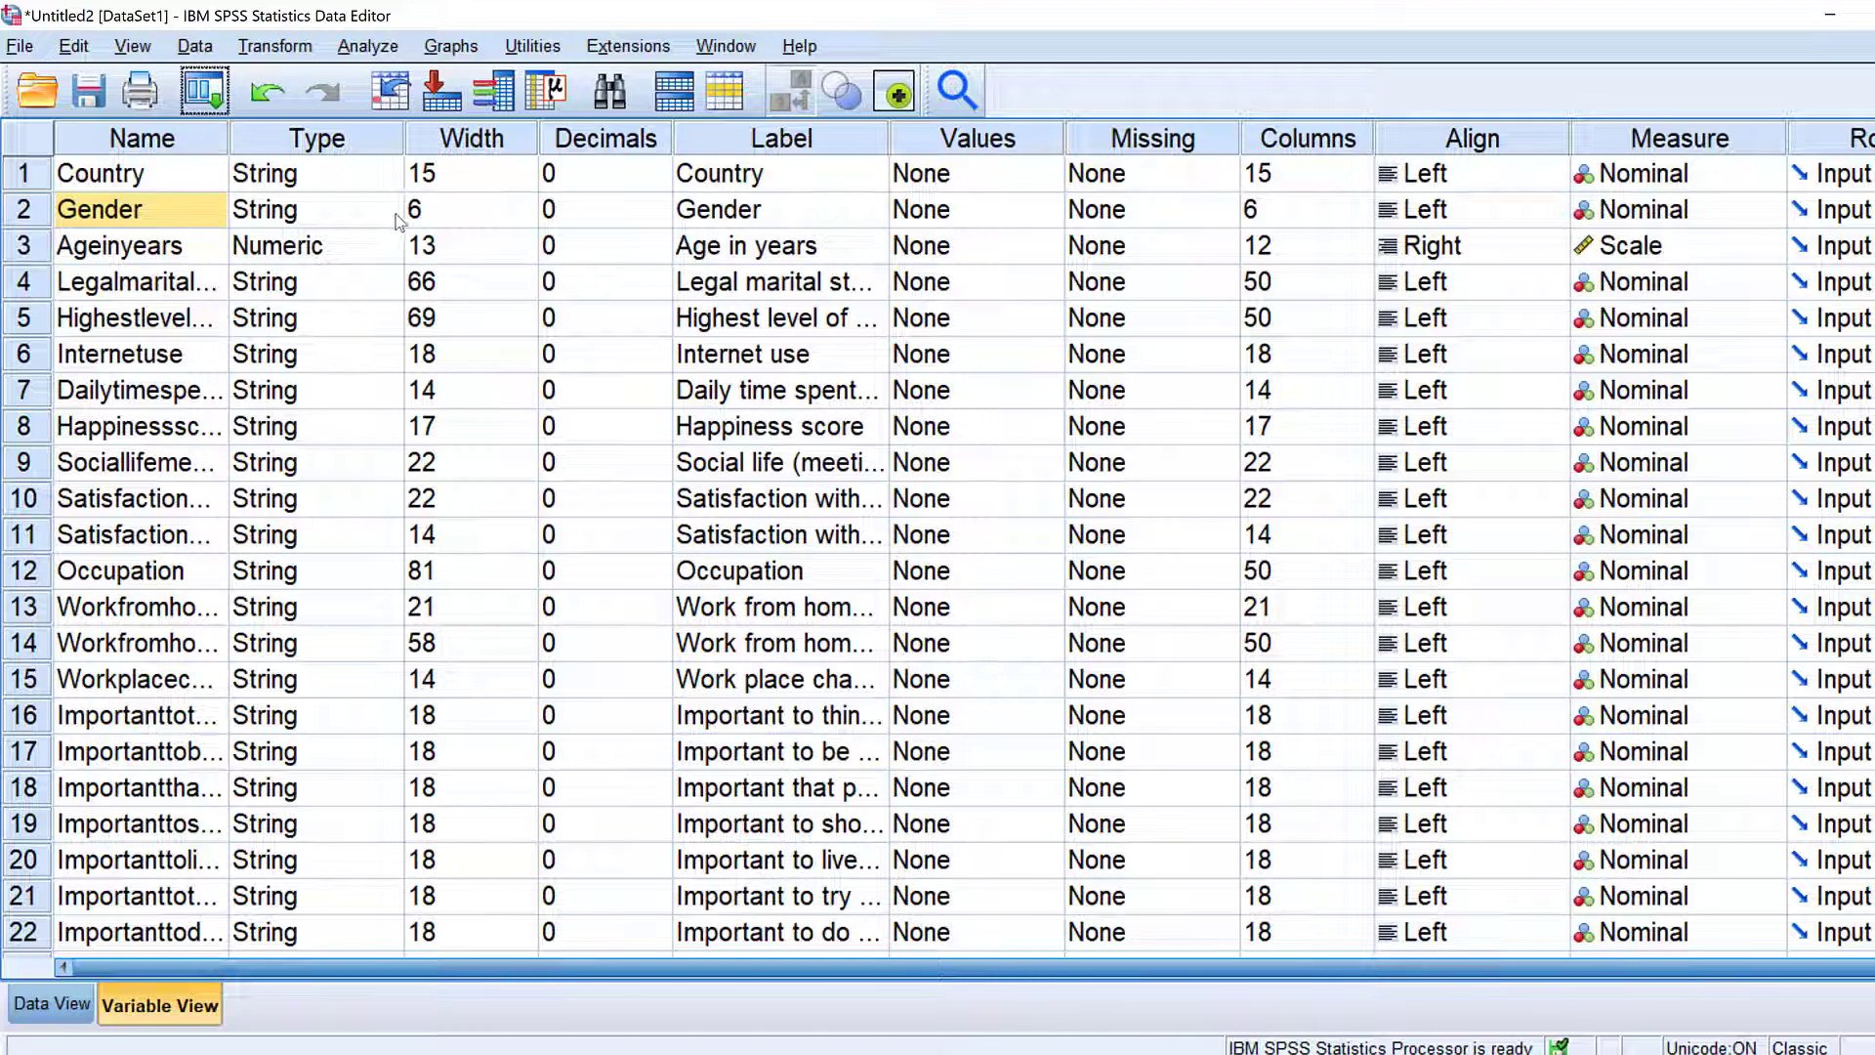
{"action": "left_click", "coordinate": [24, 210]}
{"action": "double_click", "coordinate": [25, 210]}
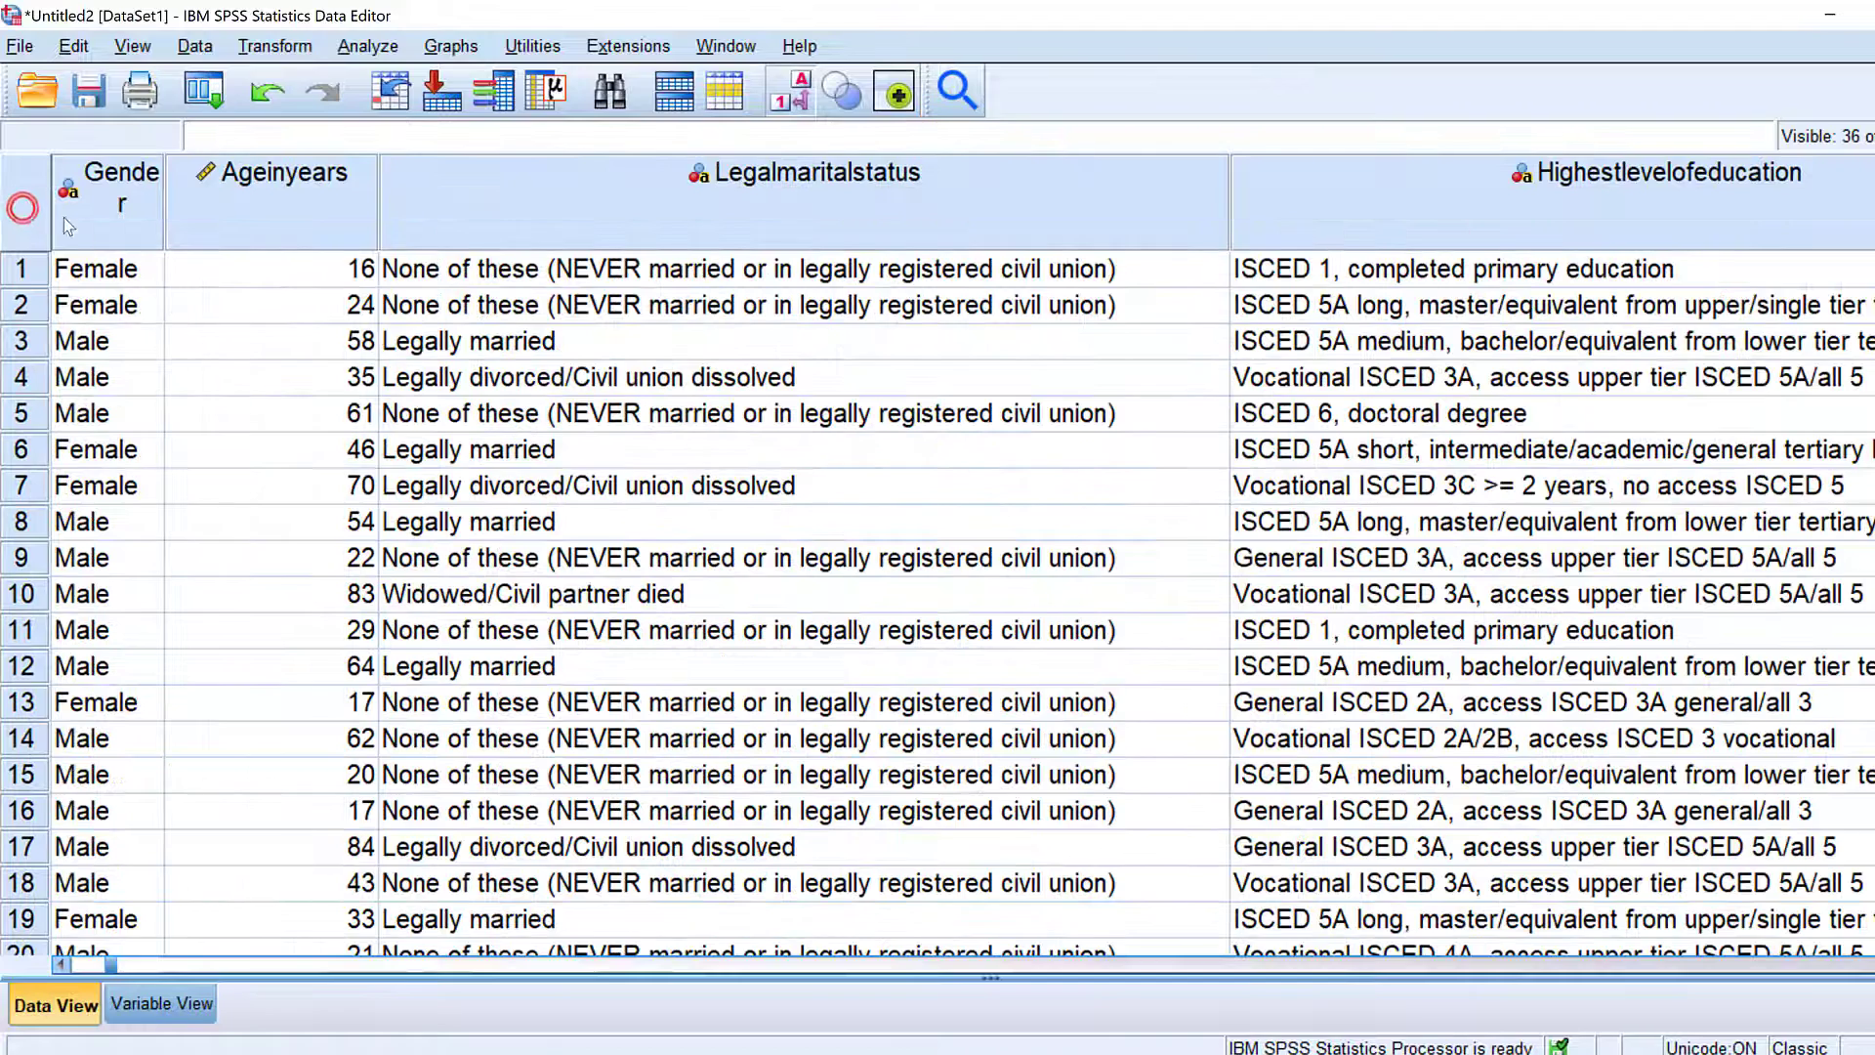
{"action": "double_click", "coordinate": [106, 185]}
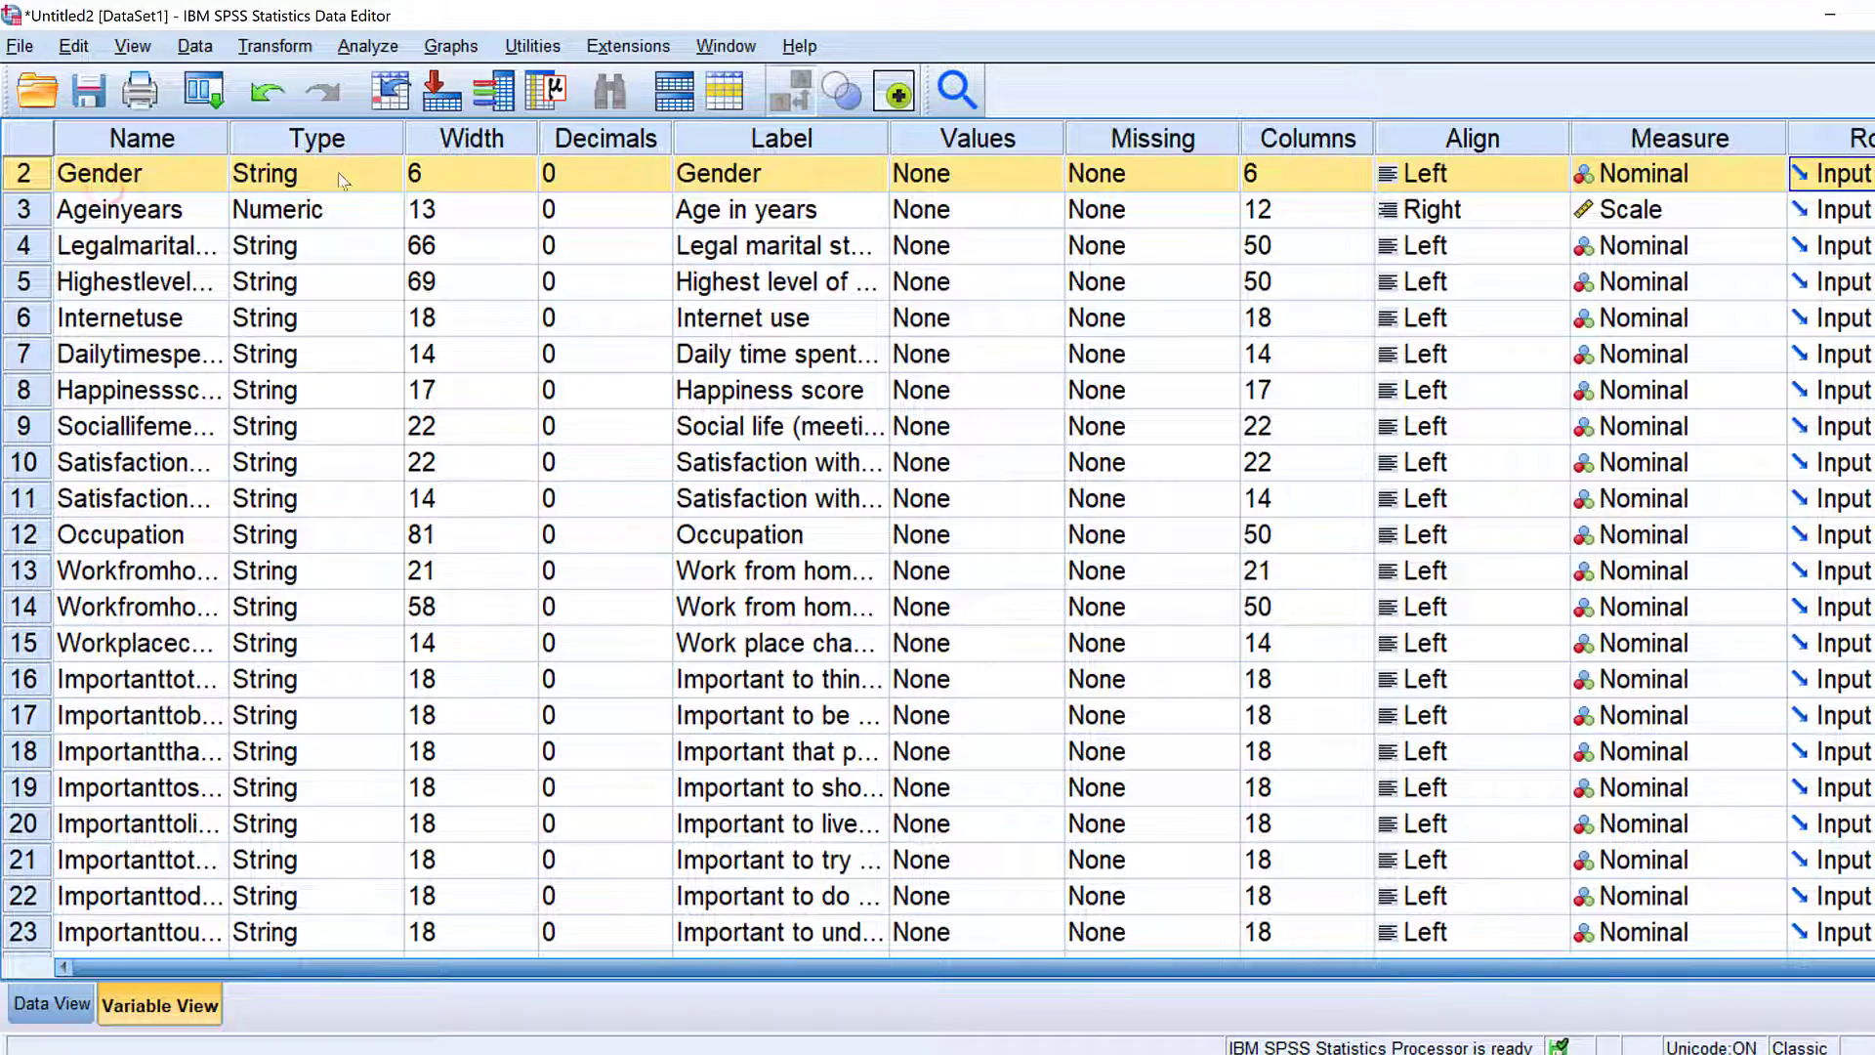
{"action": "left_click", "coordinate": [391, 180]}
{"action": "left_click", "coordinate": [394, 176]}
{"action": "left_click", "coordinate": [688, 362]}
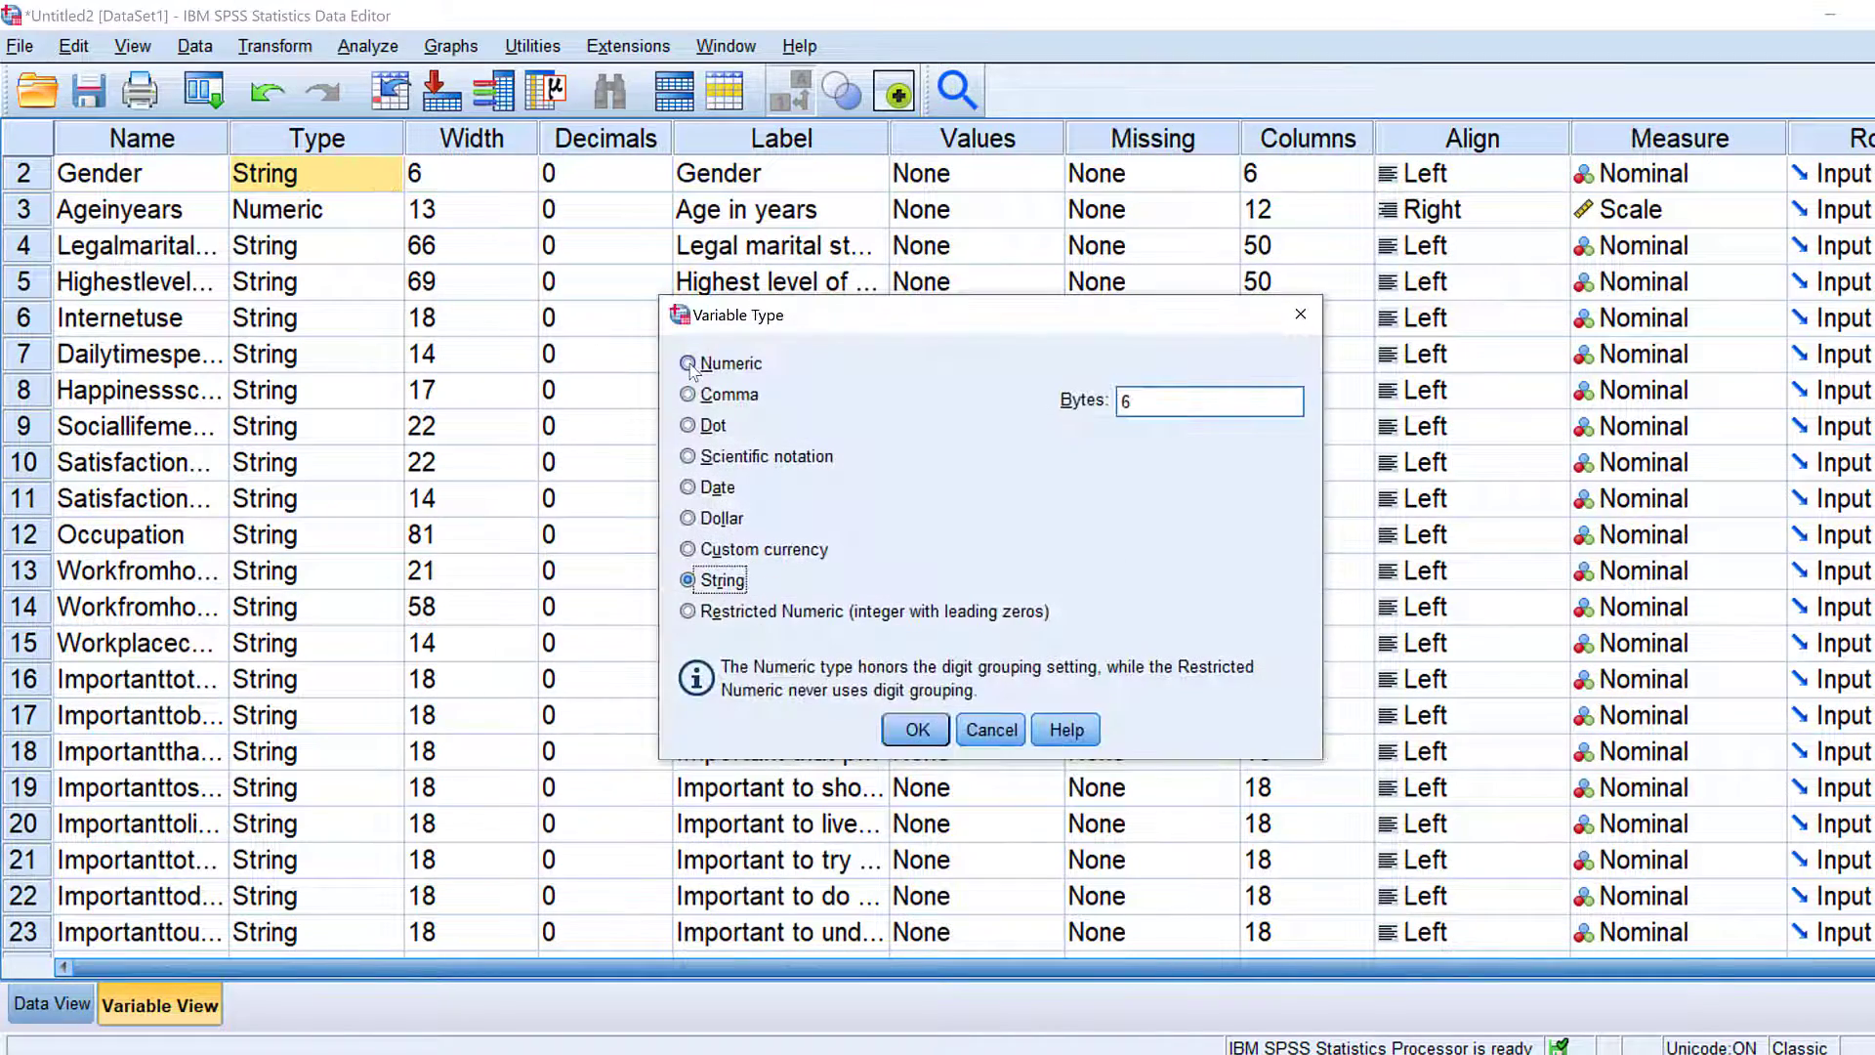
{"action": "left_click", "coordinate": [936, 741]}
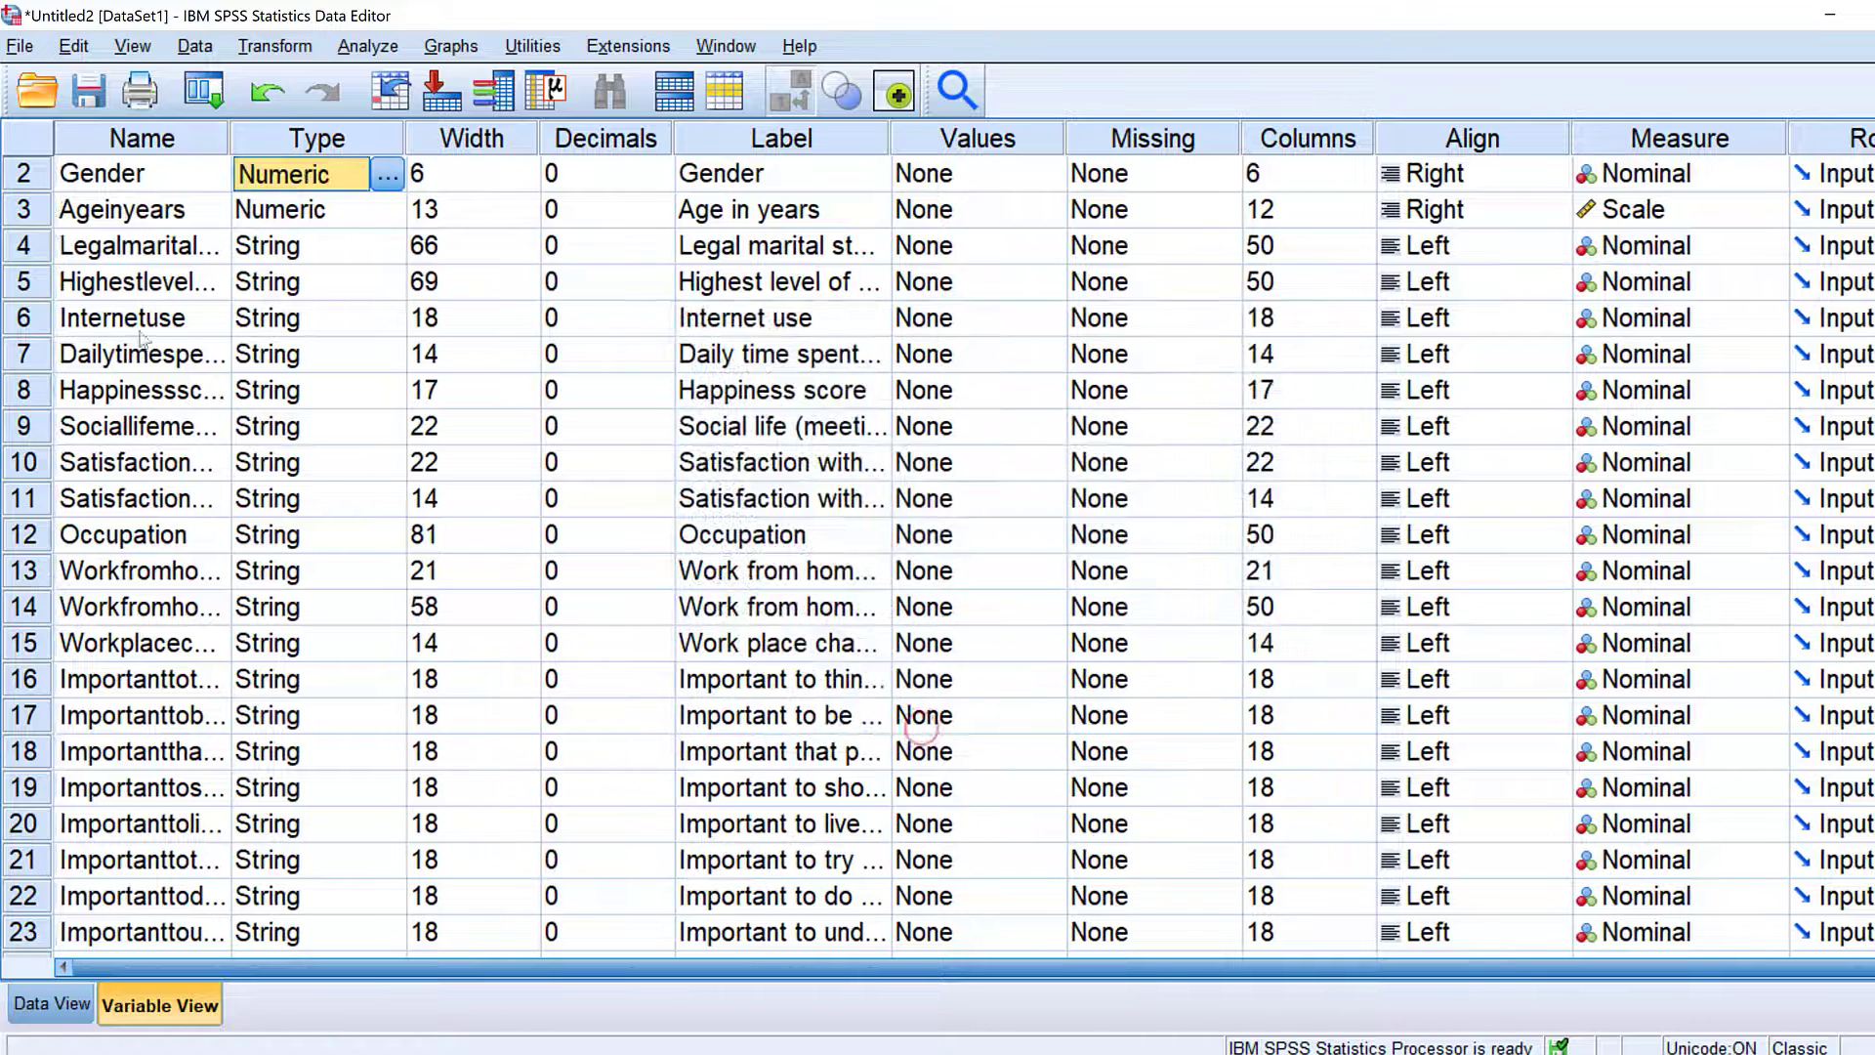
{"action": "key", "text": "ctrl+t"}
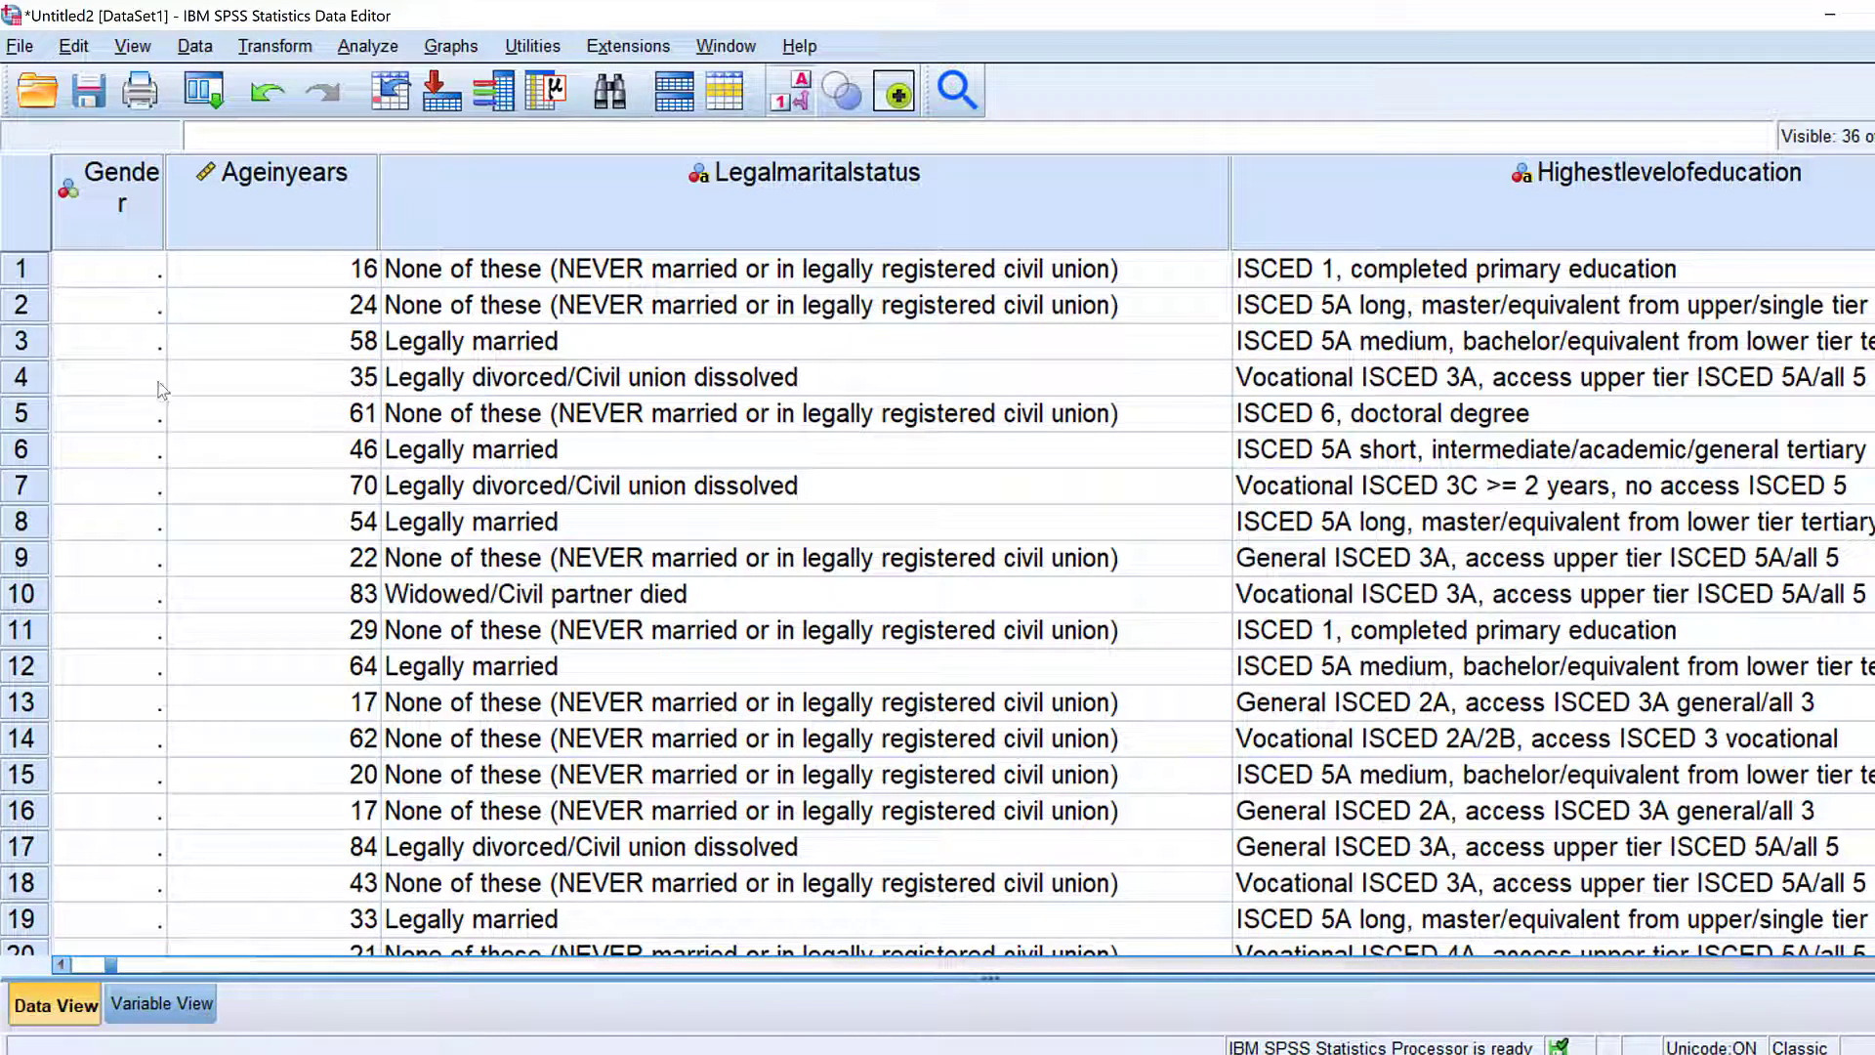
{"action": "left_click", "coordinate": [264, 97]}
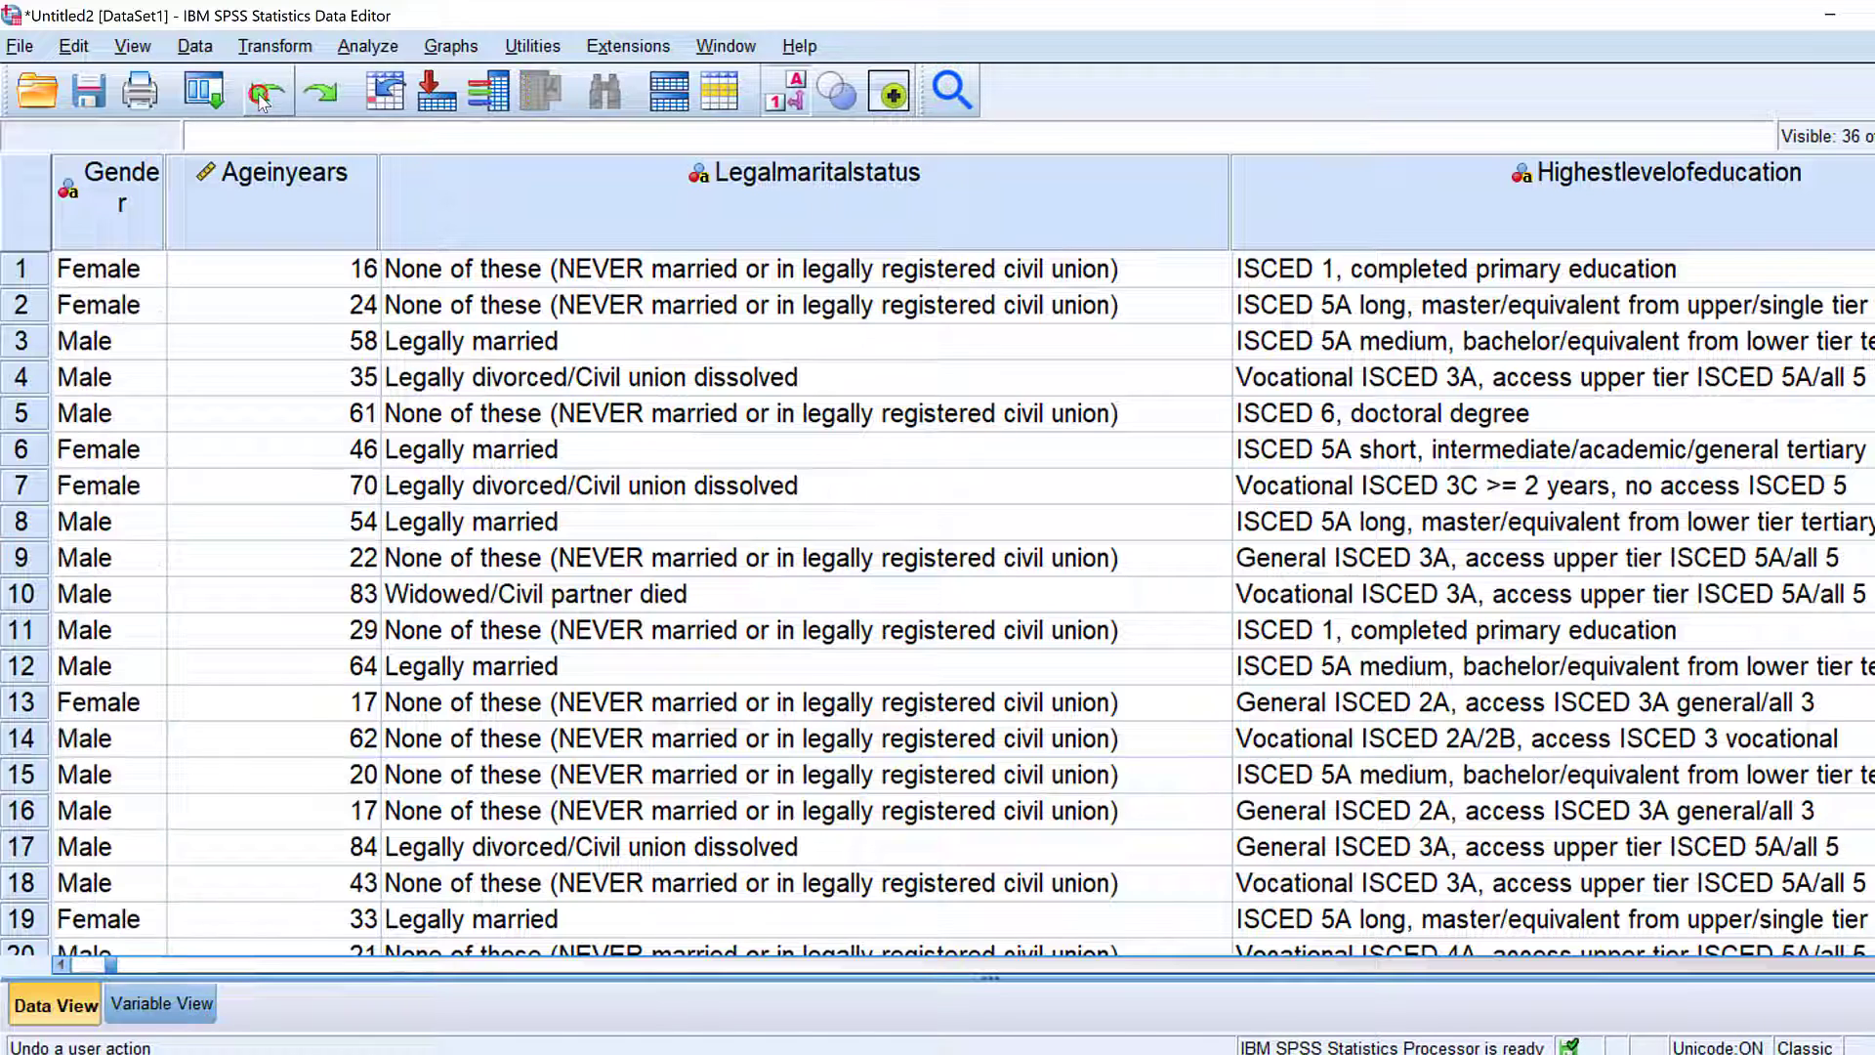
{"action": "double_click", "coordinate": [113, 195]}
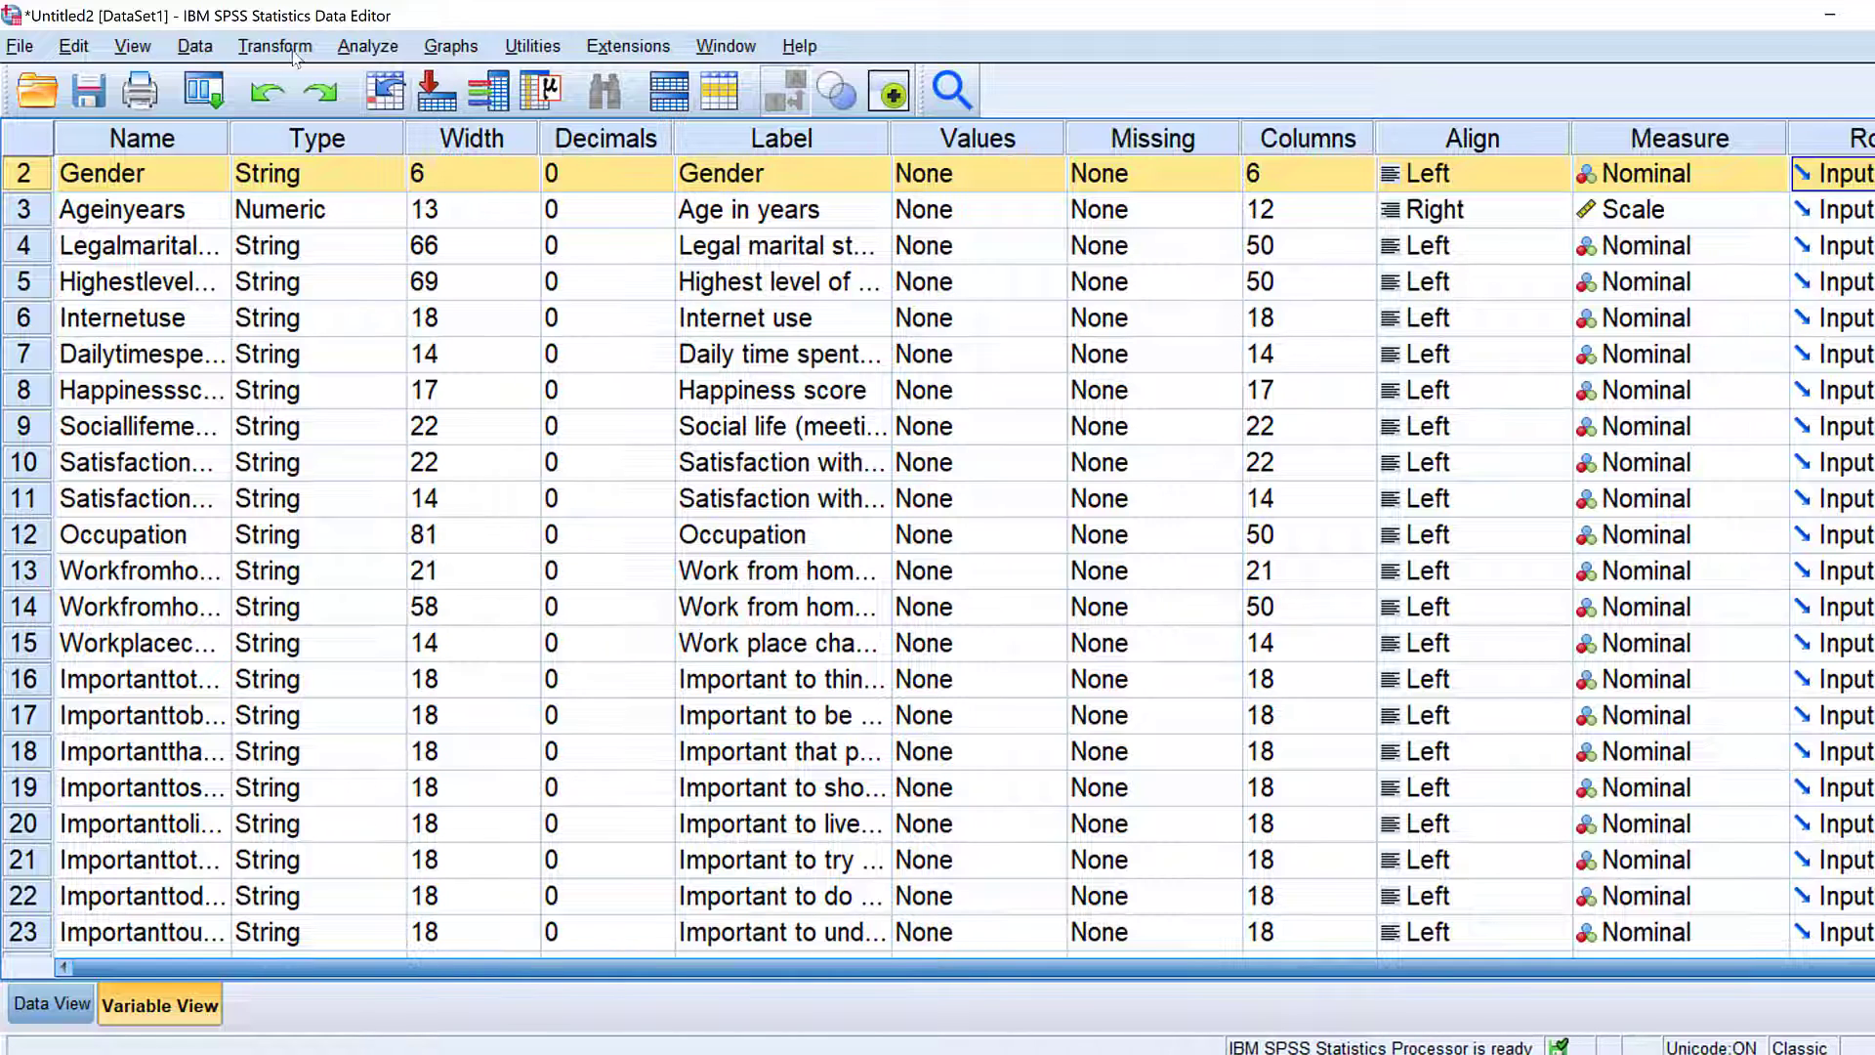
- In Transform > Automatic Recode, move Country, Gender and Legalmaritalstatus into the recode list
{"action": "left_click", "coordinate": [264, 48]}
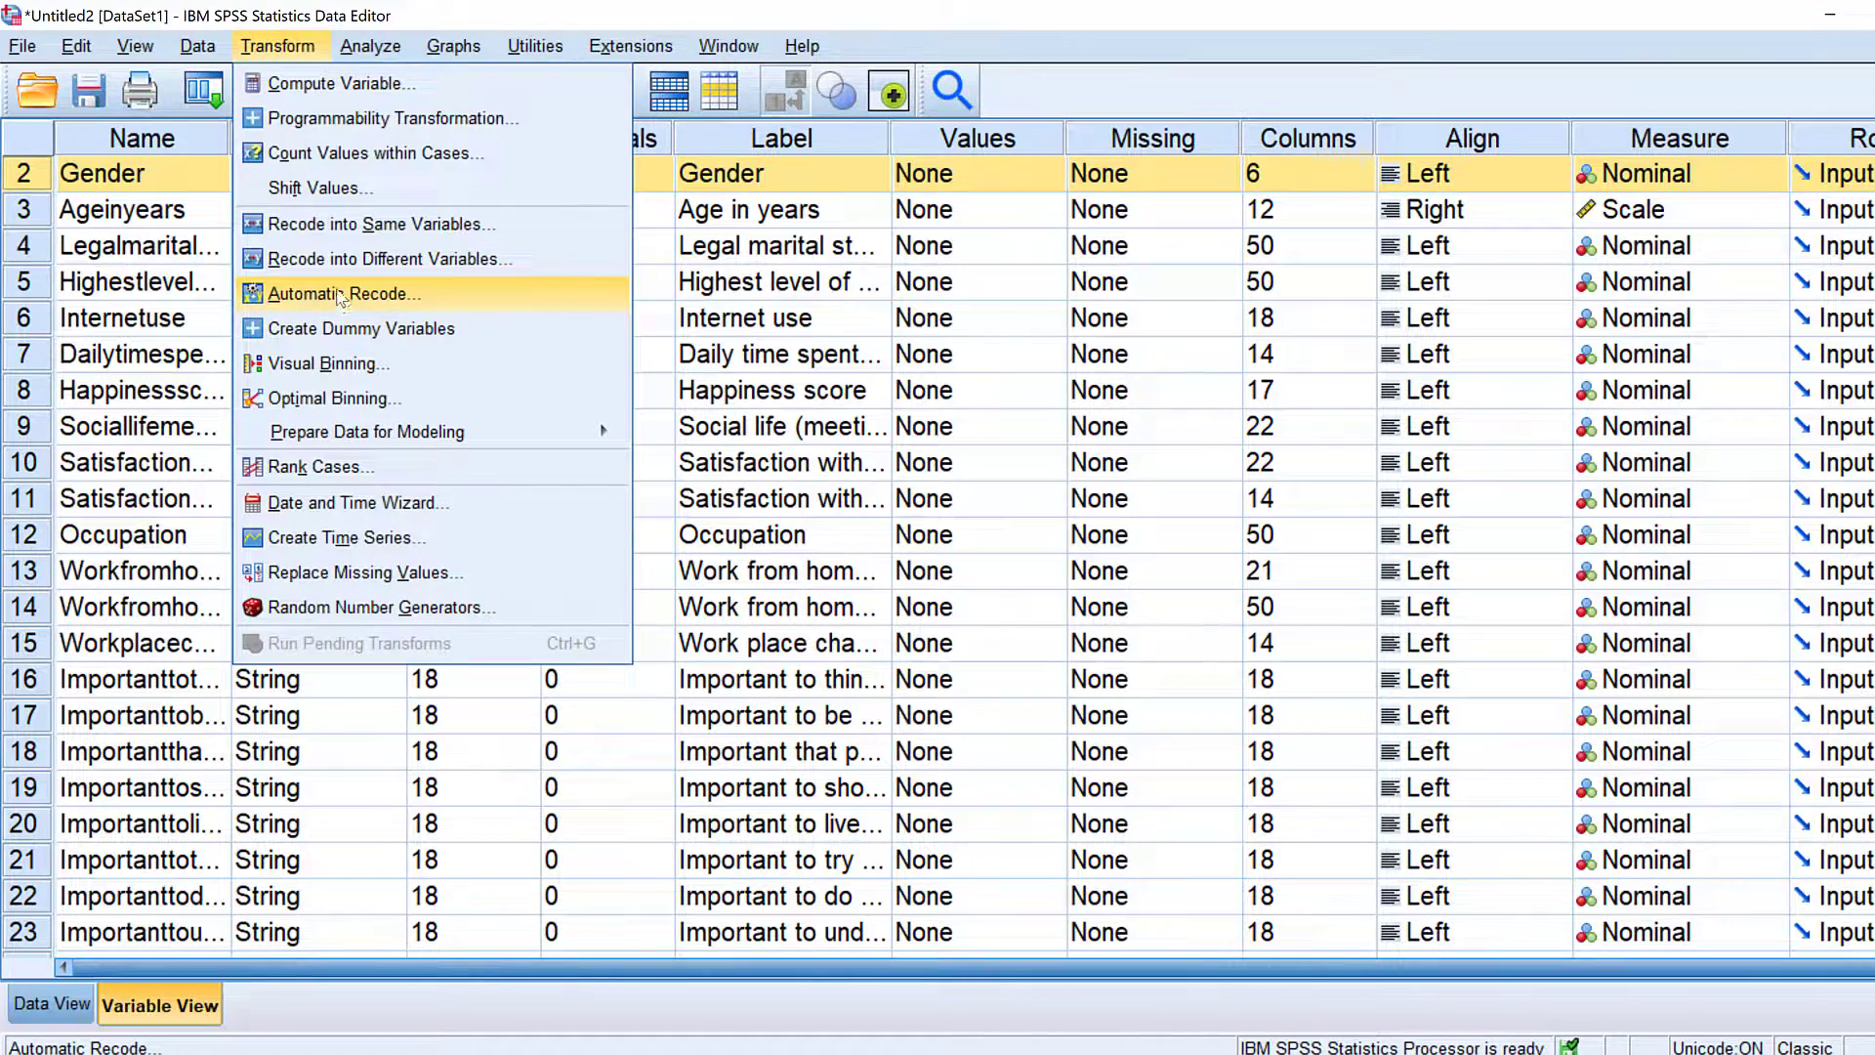
{"action": "left_click", "coordinate": [338, 297]}
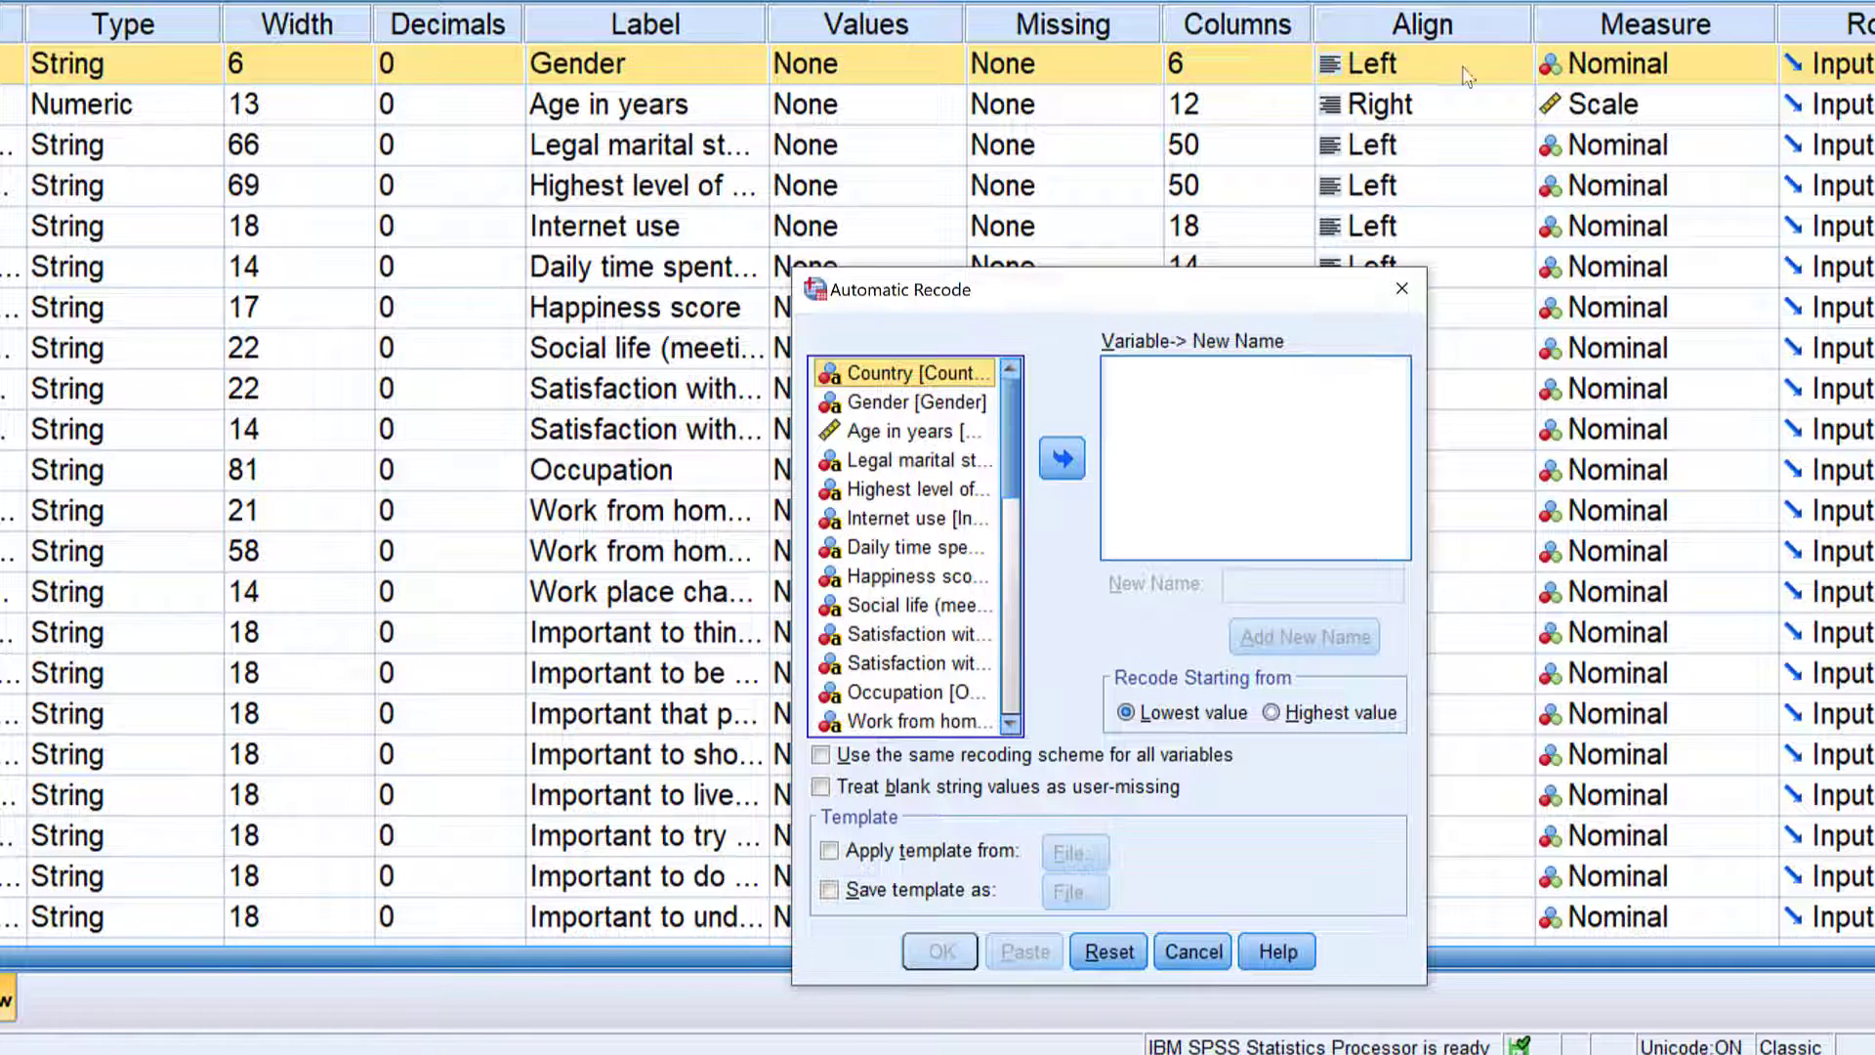
{"action": "left_click", "coordinate": [1061, 463]}
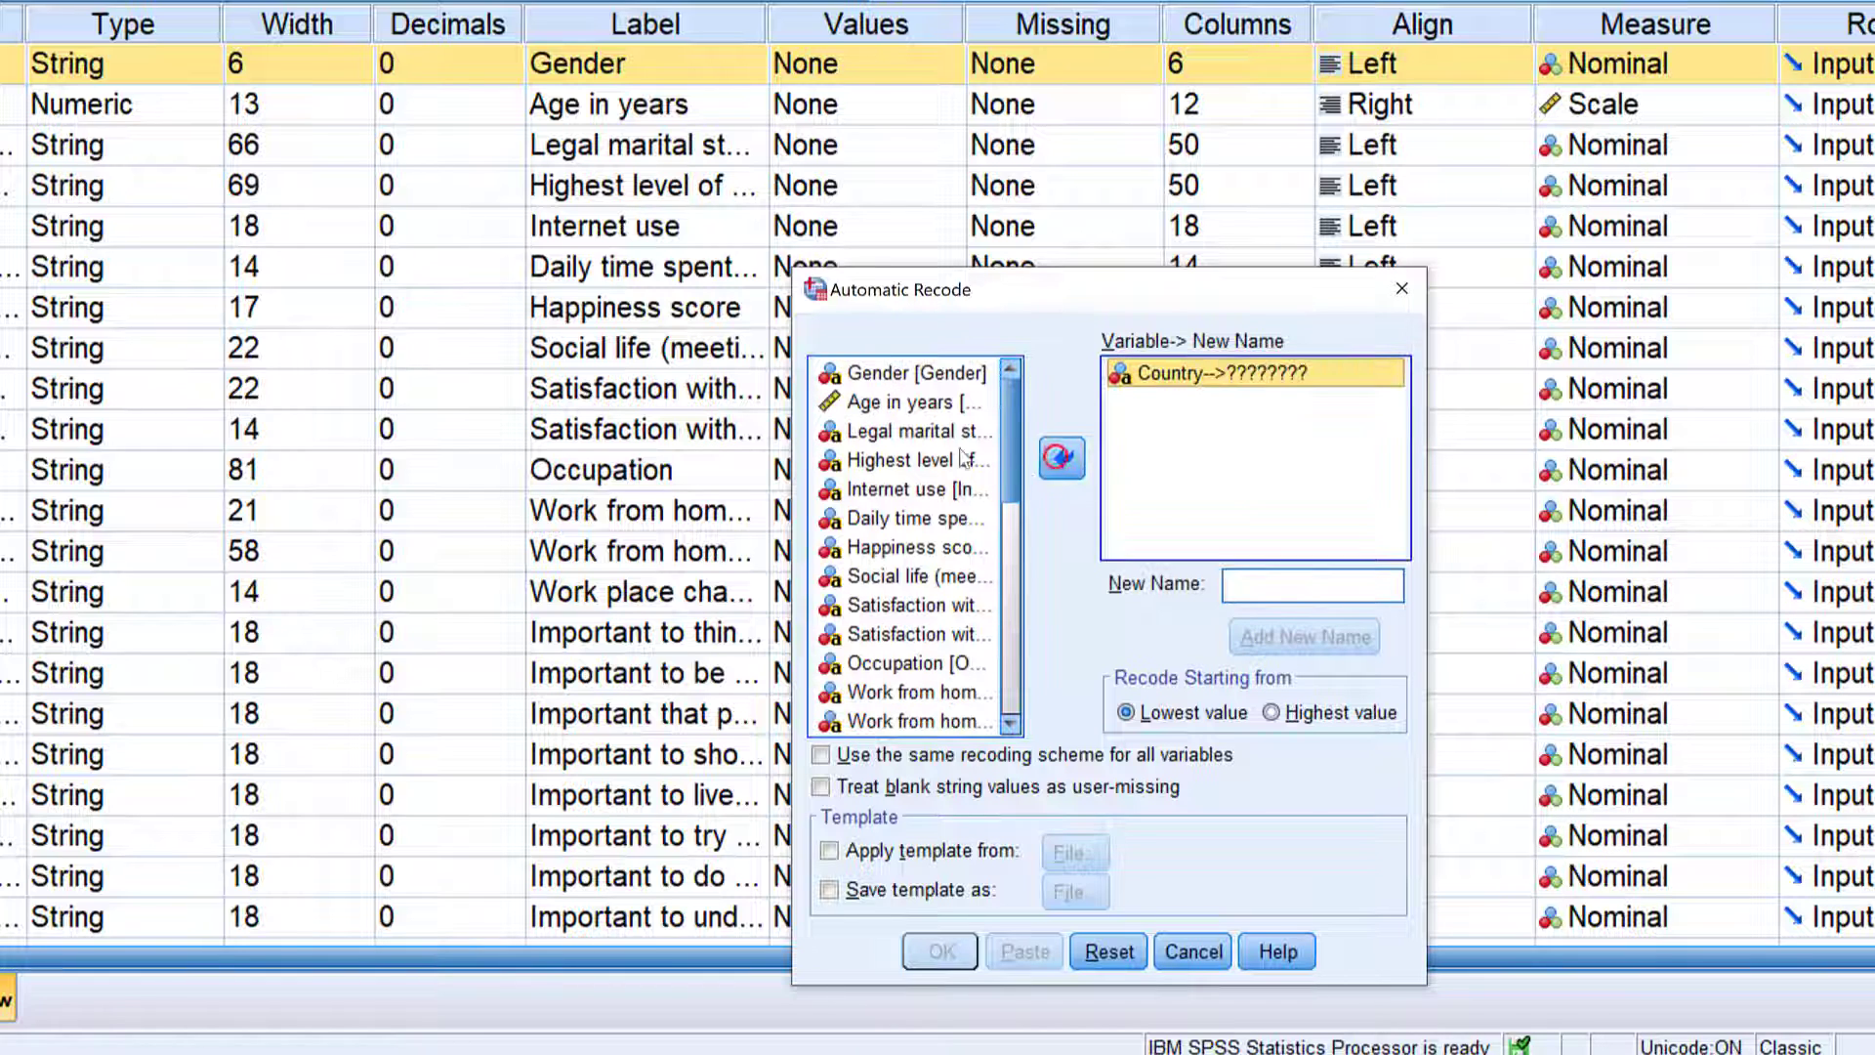
{"action": "left_click", "coordinate": [882, 372]}
{"action": "left_click", "coordinate": [1062, 459]}
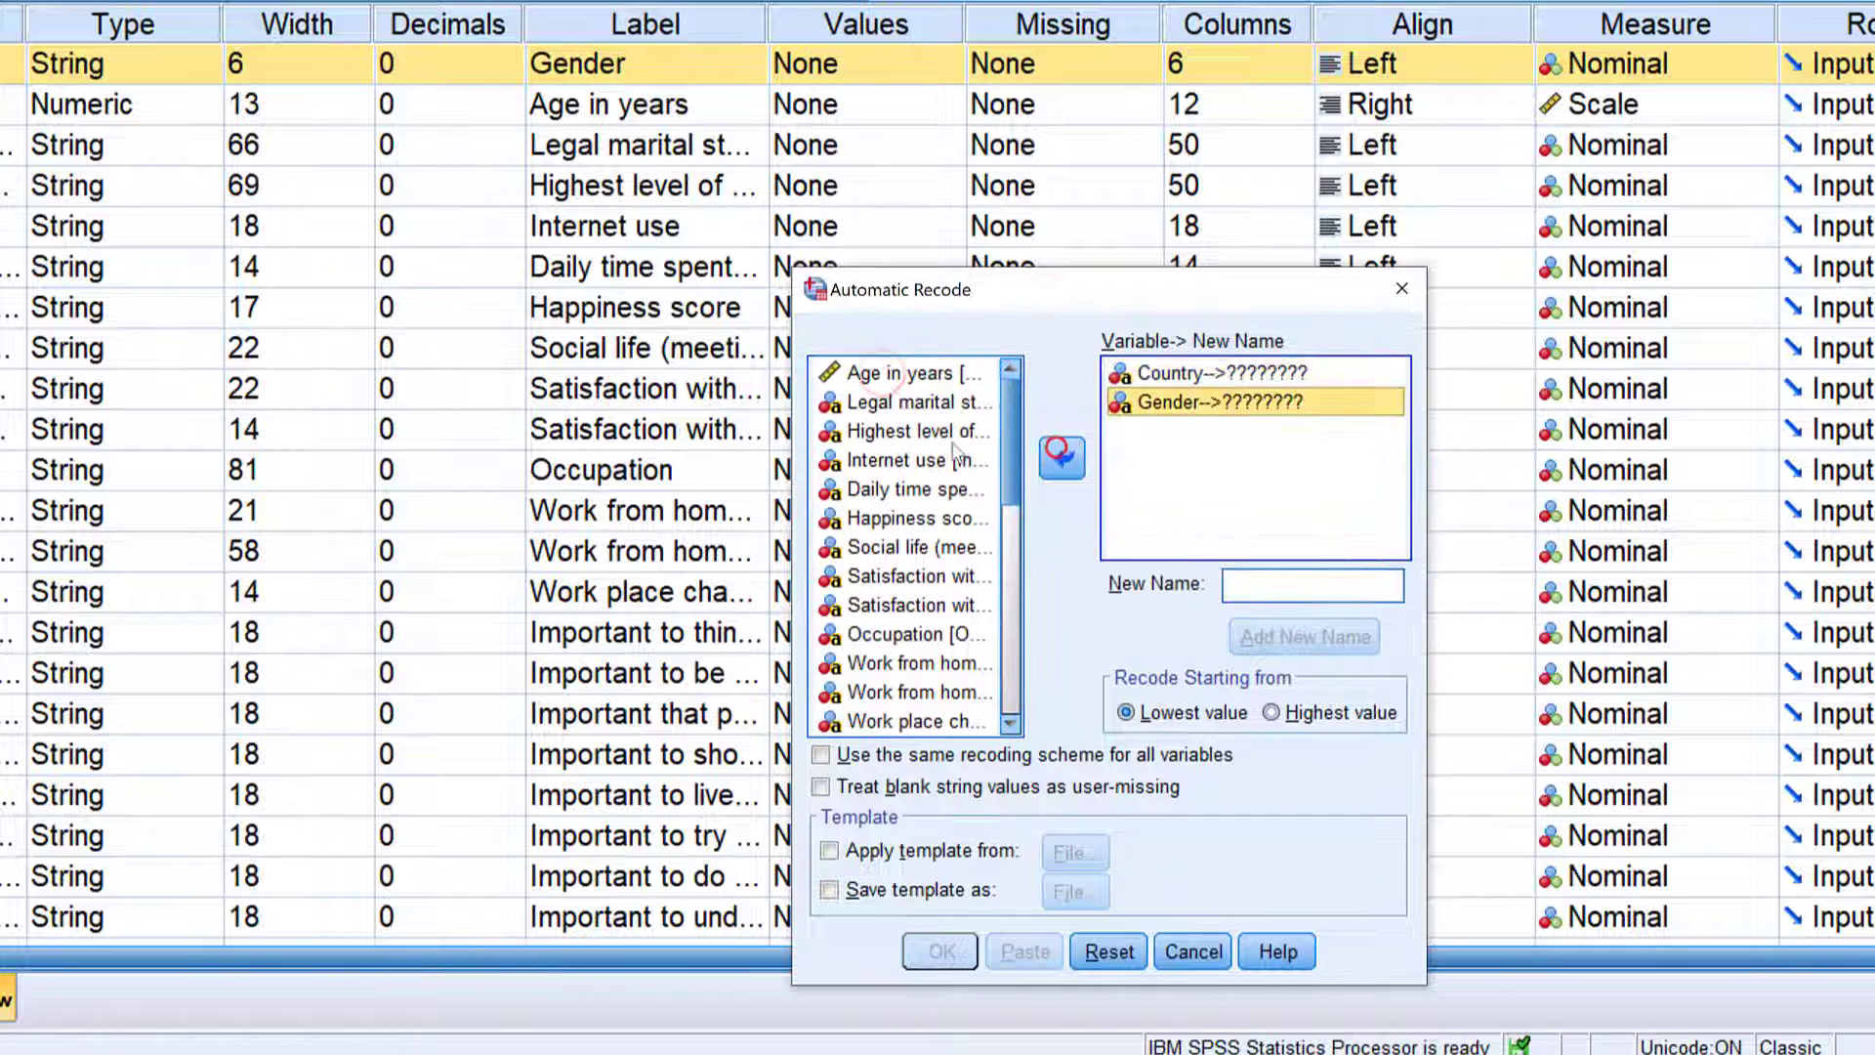
{"action": "left_click", "coordinate": [876, 404]}
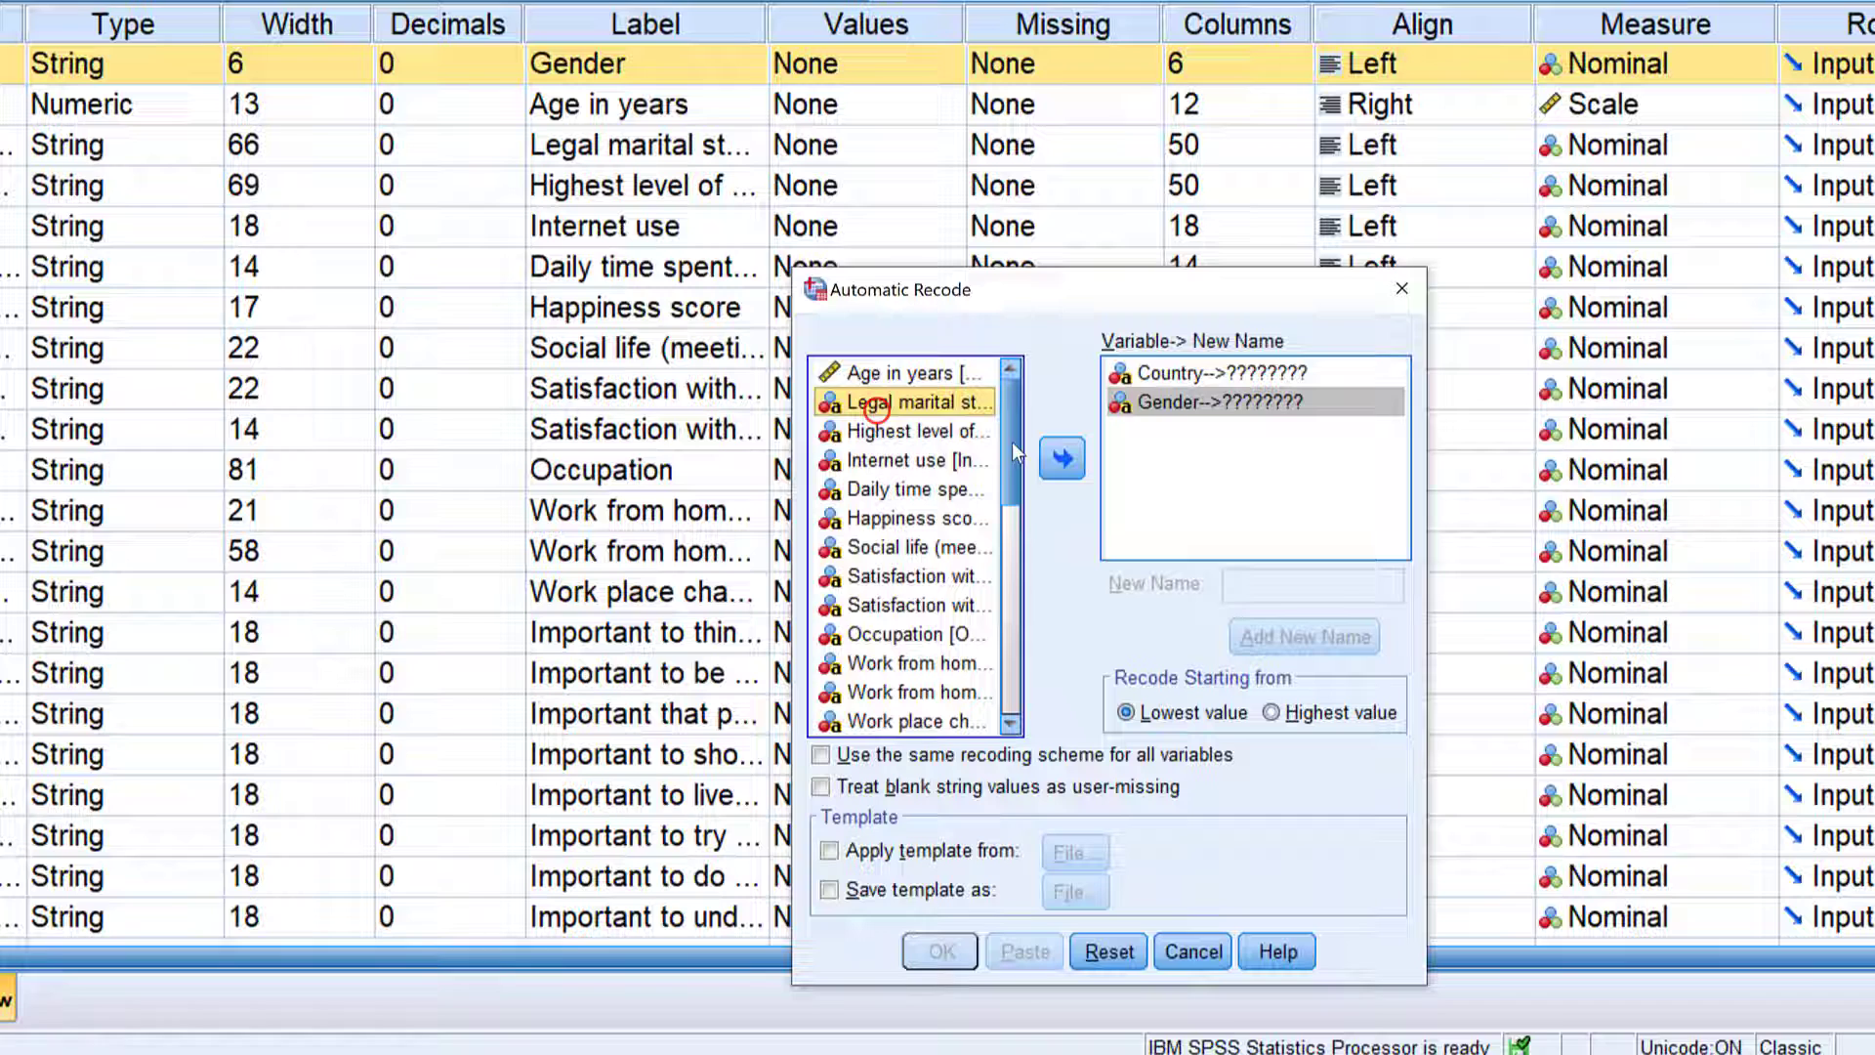
{"action": "left_click", "coordinate": [1062, 459]}
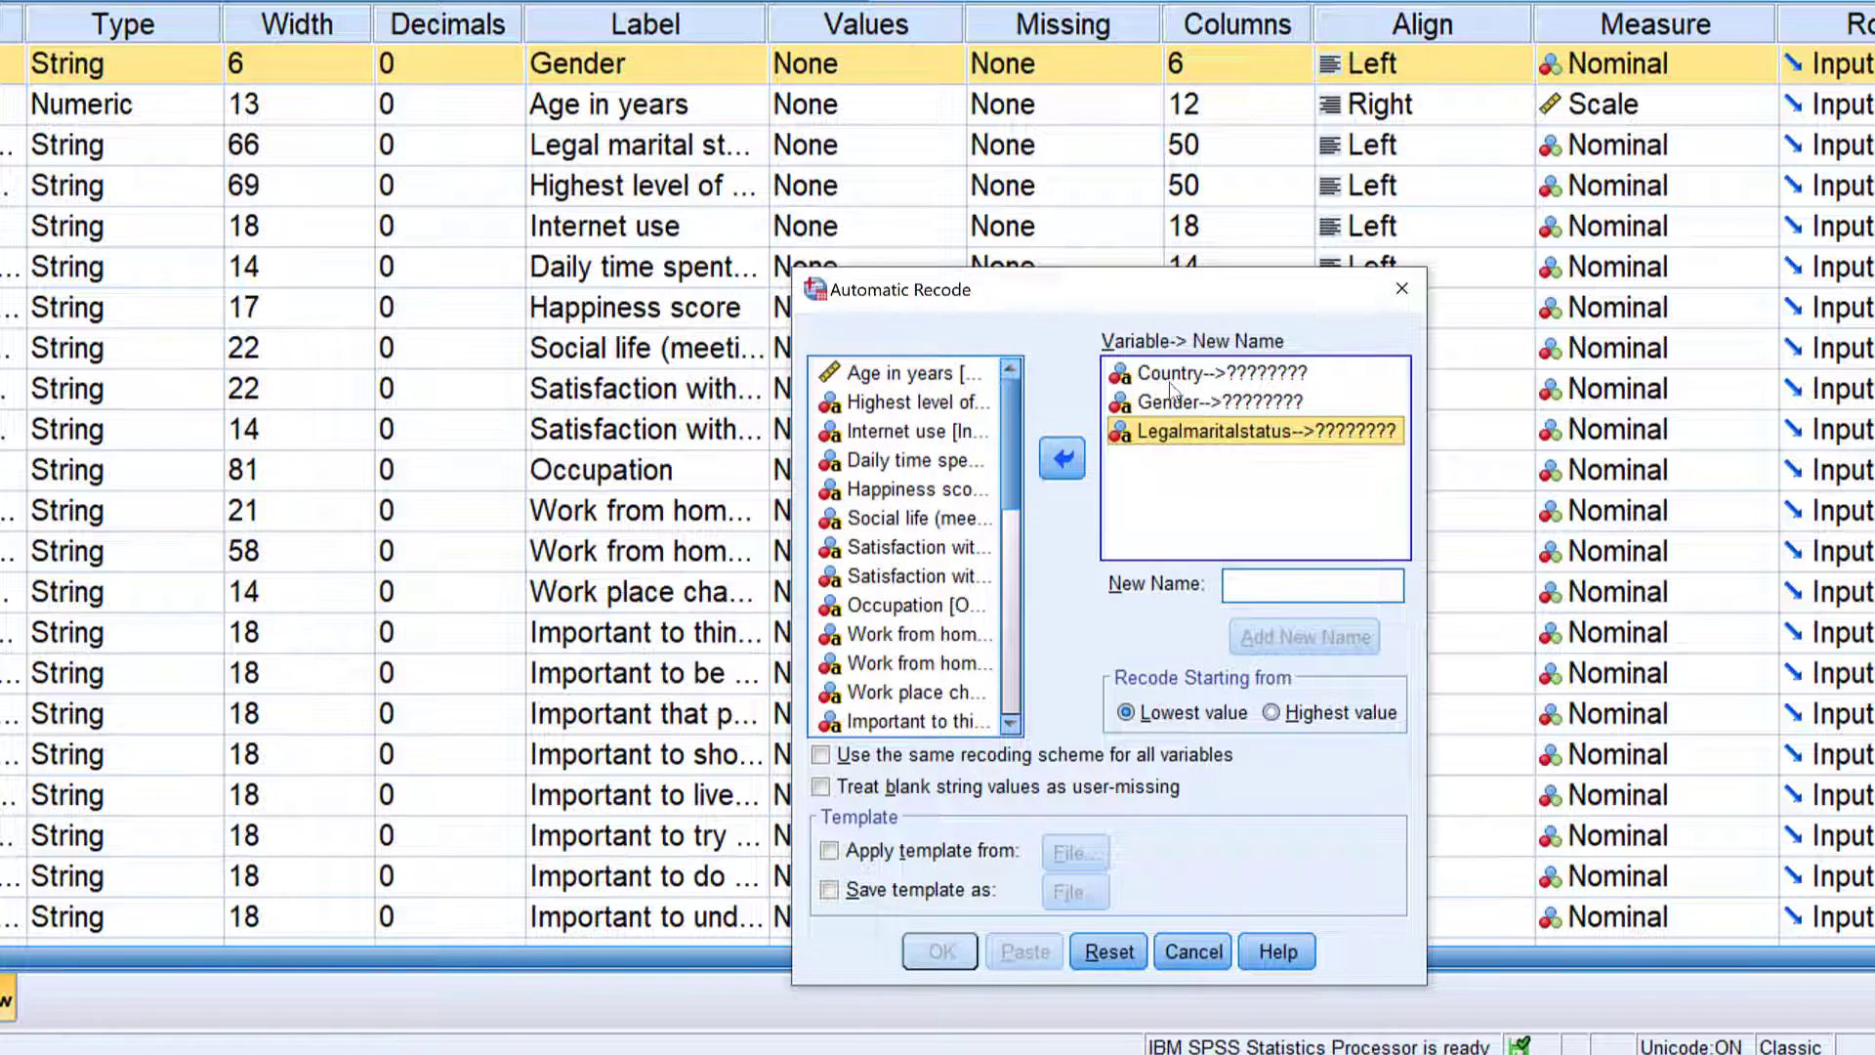
- Give Country the new recoded variable name CTR
{"action": "left_click", "coordinate": [1165, 372]}
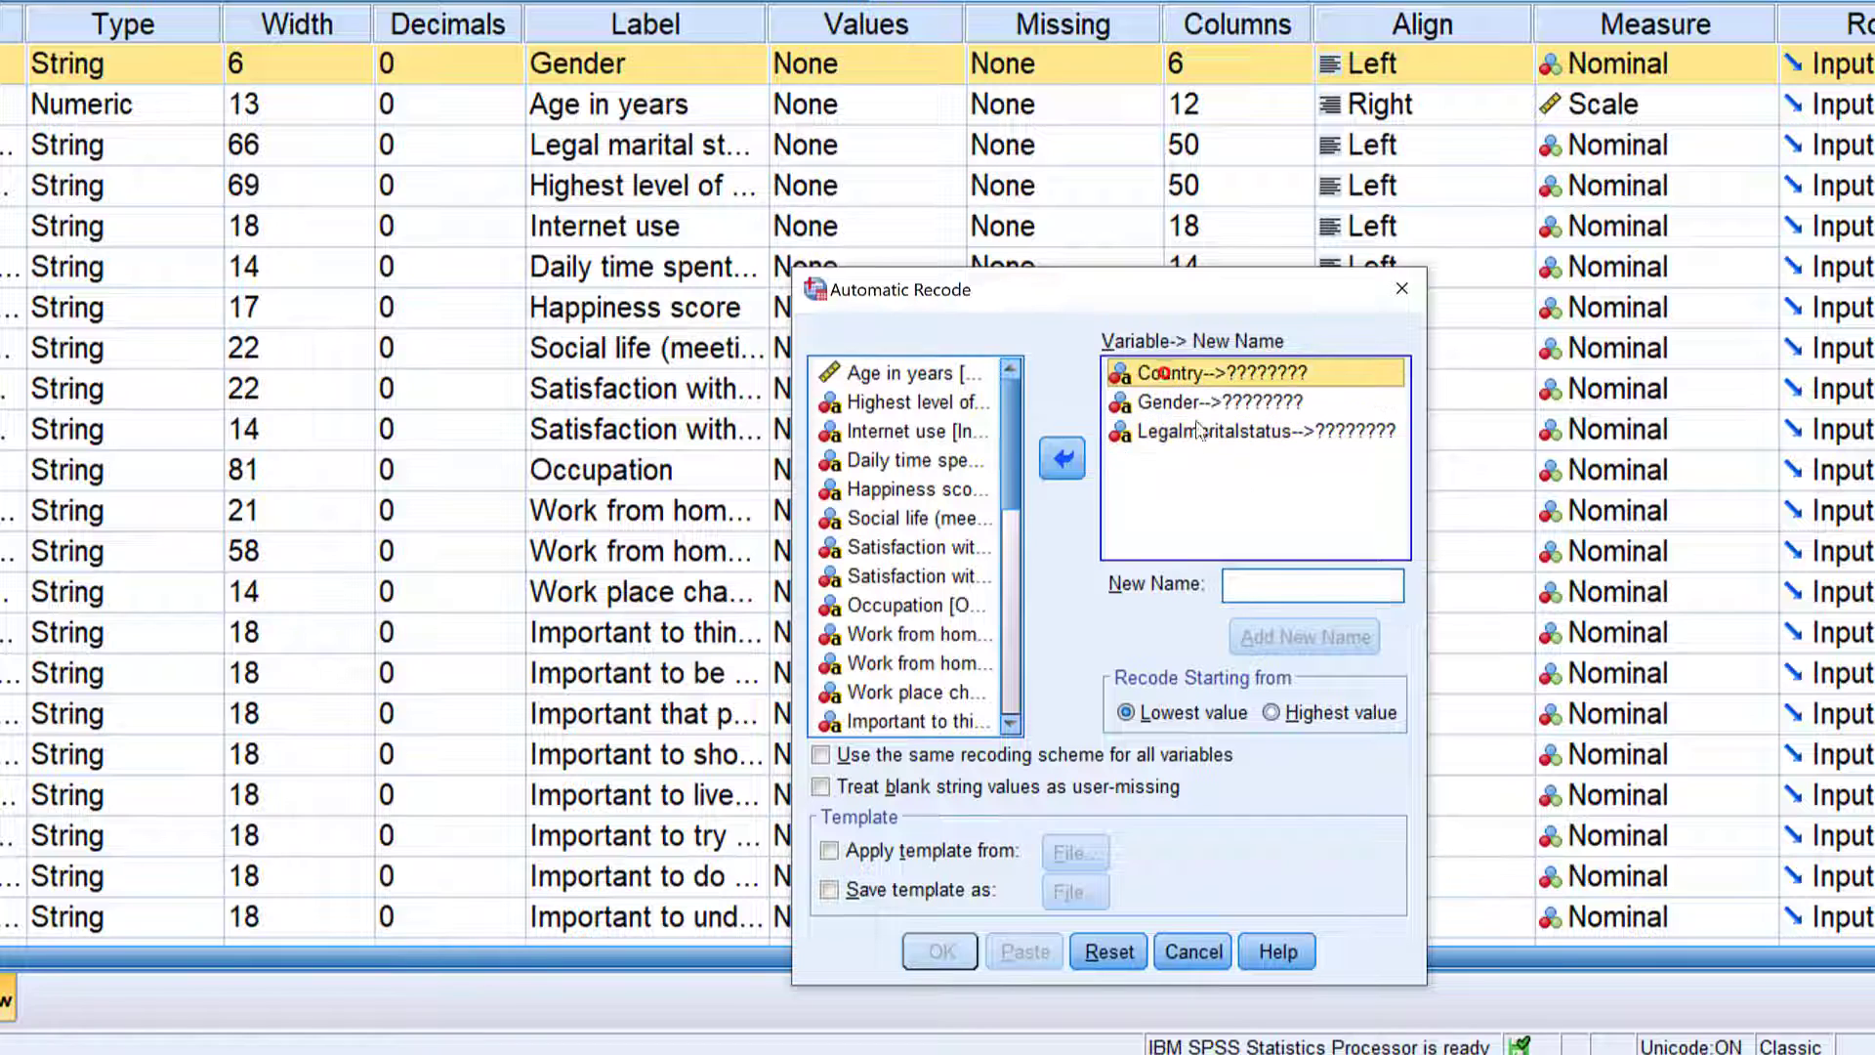
{"action": "left_click", "coordinate": [1268, 587]}
{"action": "type", "text": "CTR"}
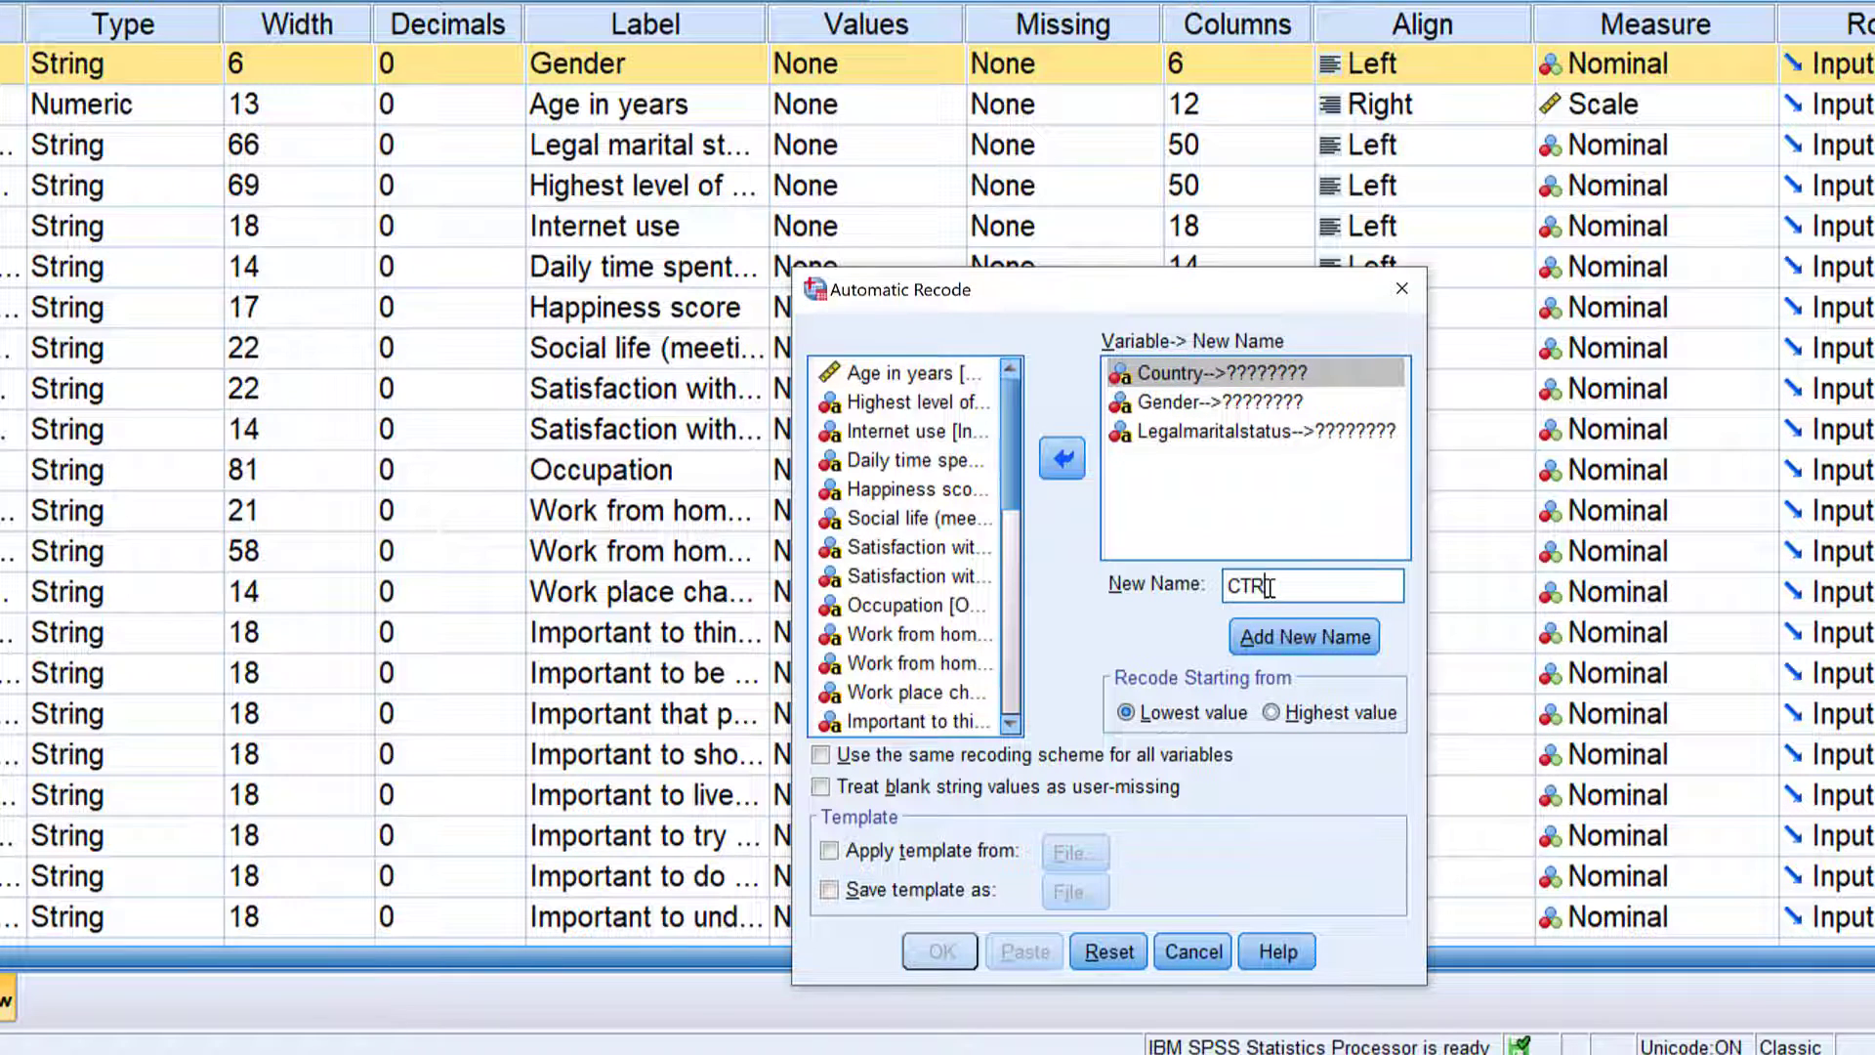
{"action": "left_click", "coordinate": [1300, 645]}
- Name Gender's recoded variable Gee after GE is rejected as a reserved word
{"action": "left_click", "coordinate": [1238, 395]}
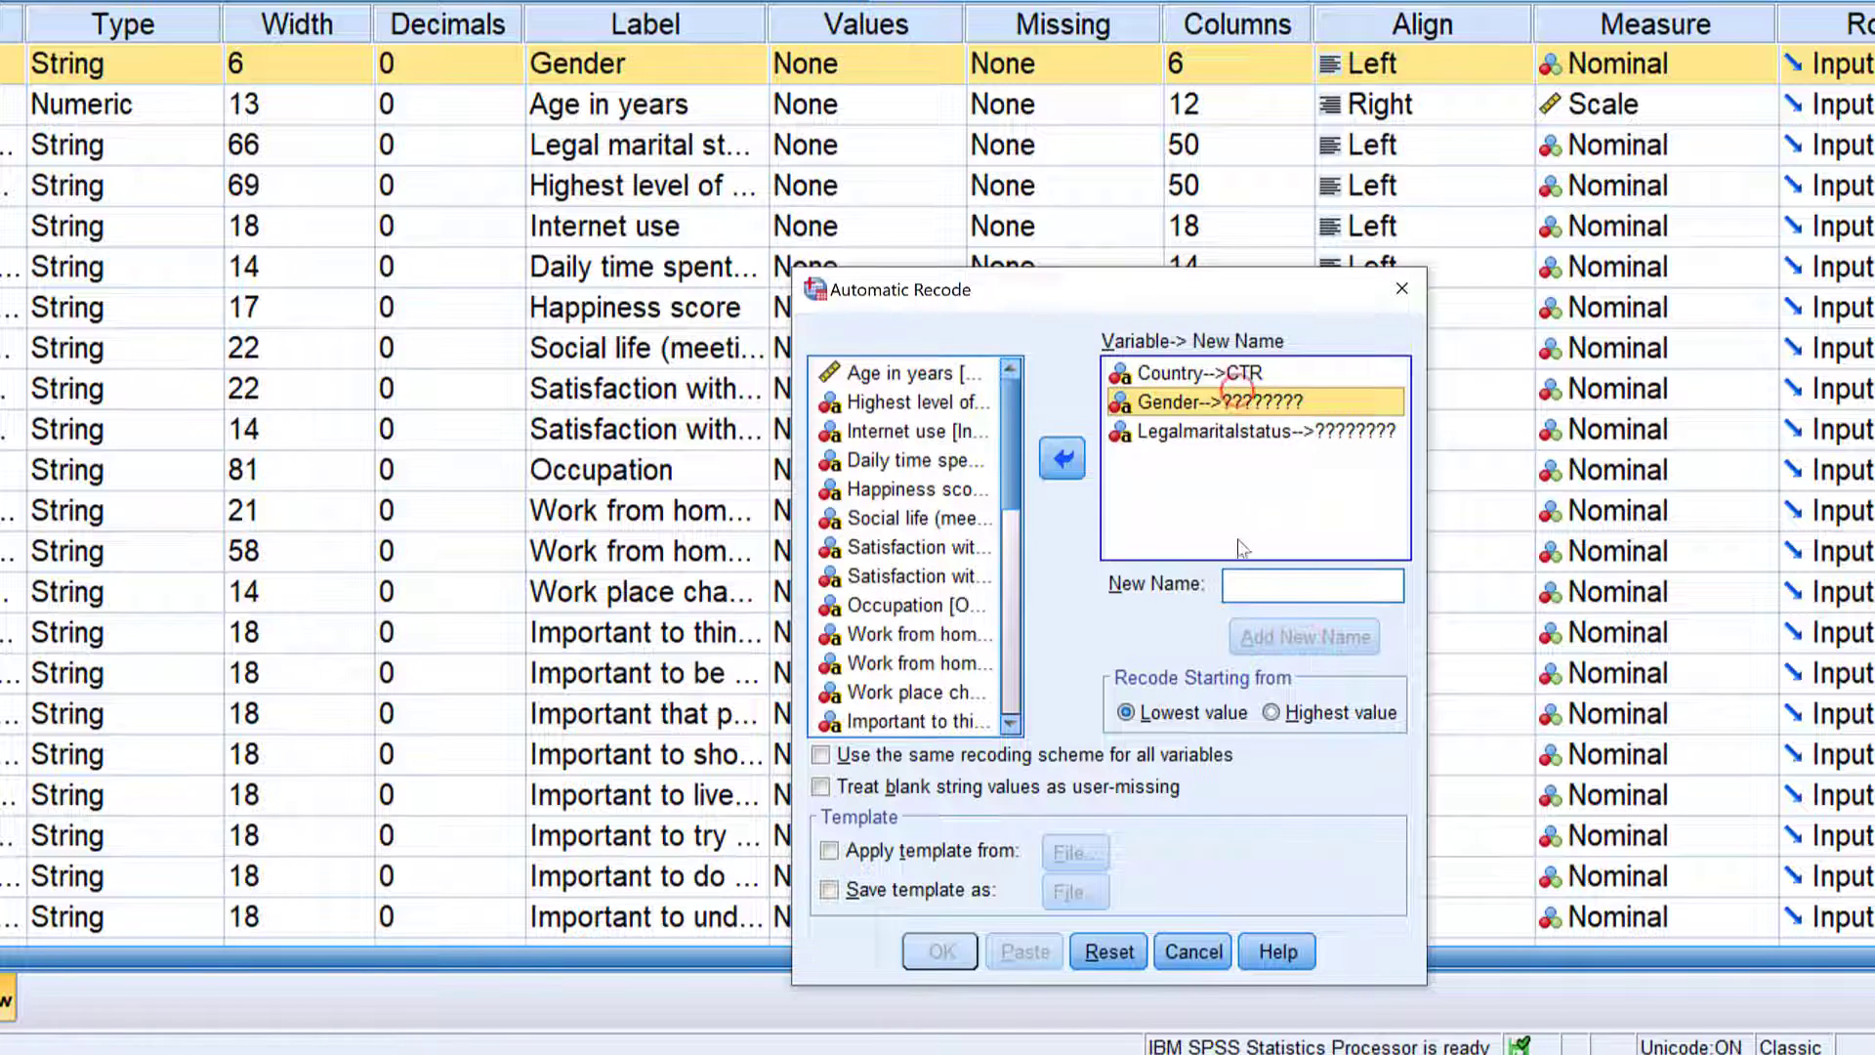
{"action": "left_click", "coordinate": [1243, 584]}
{"action": "type", "text": "G"}
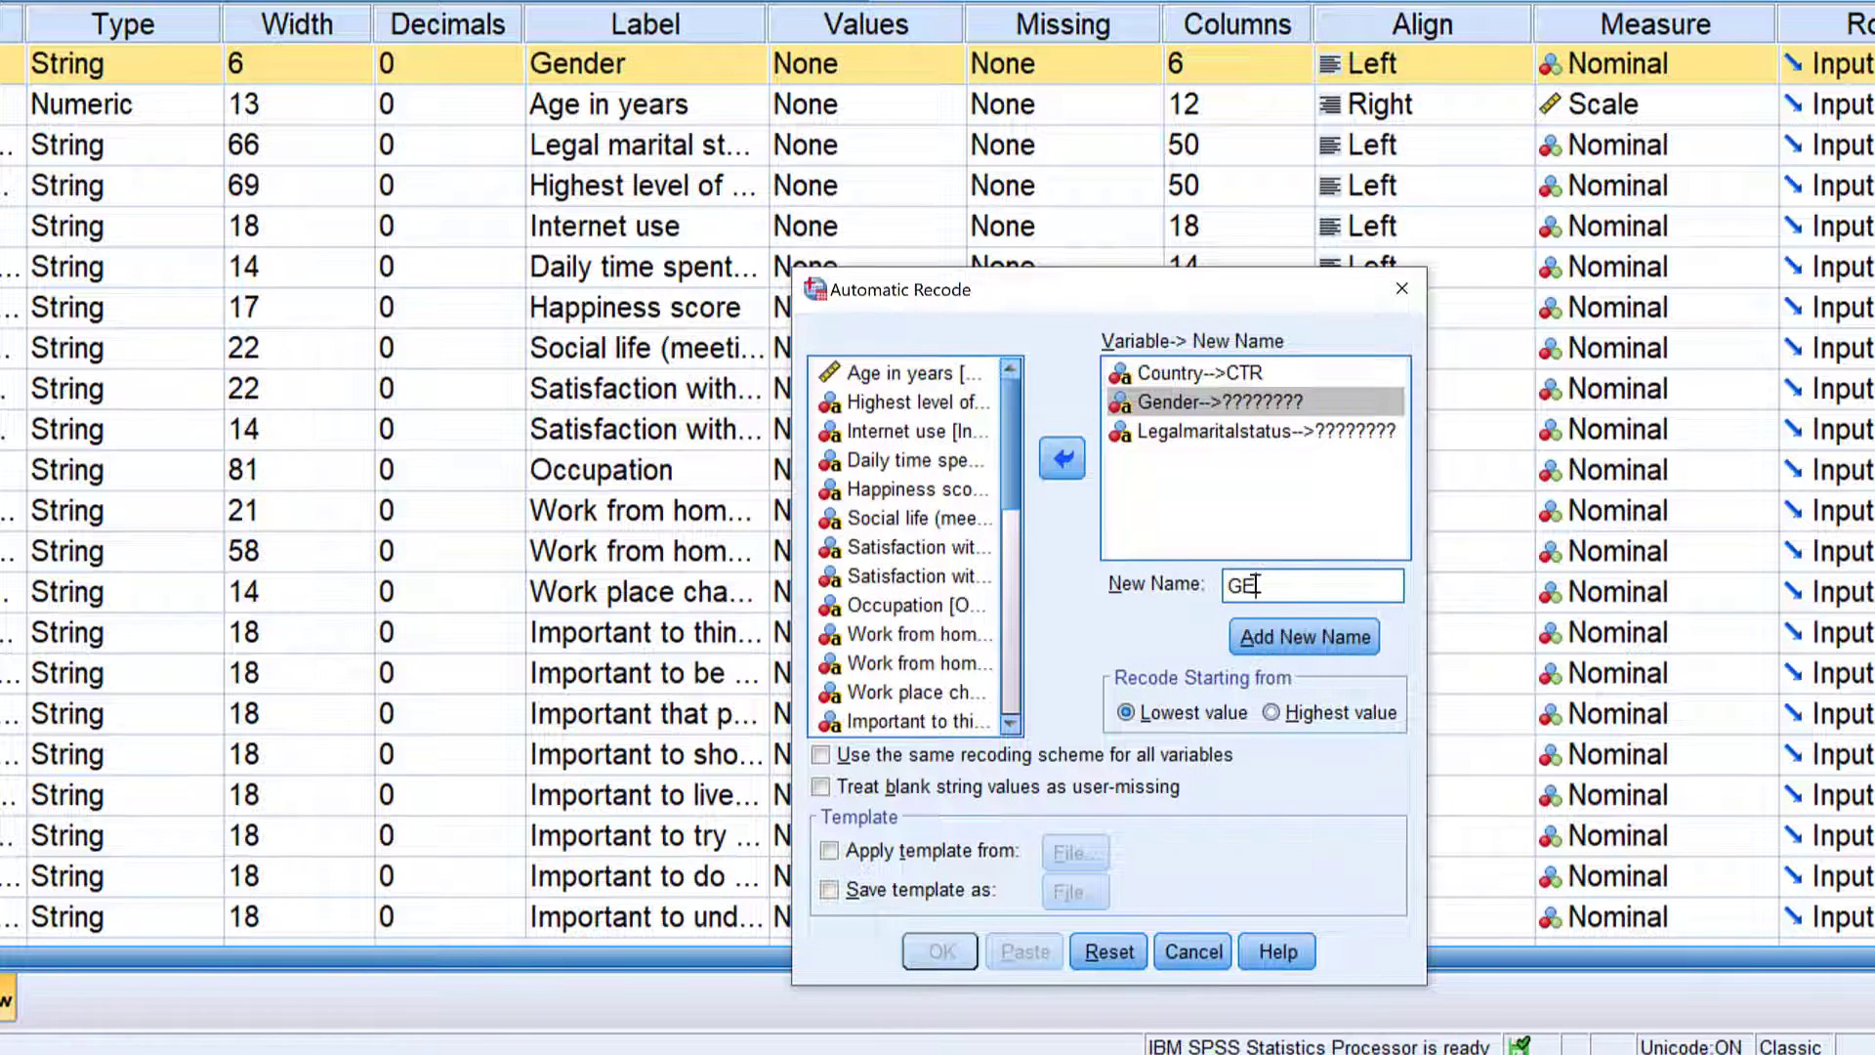
{"action": "type", "text": "E"}
{"action": "left_click", "coordinate": [1278, 625]}
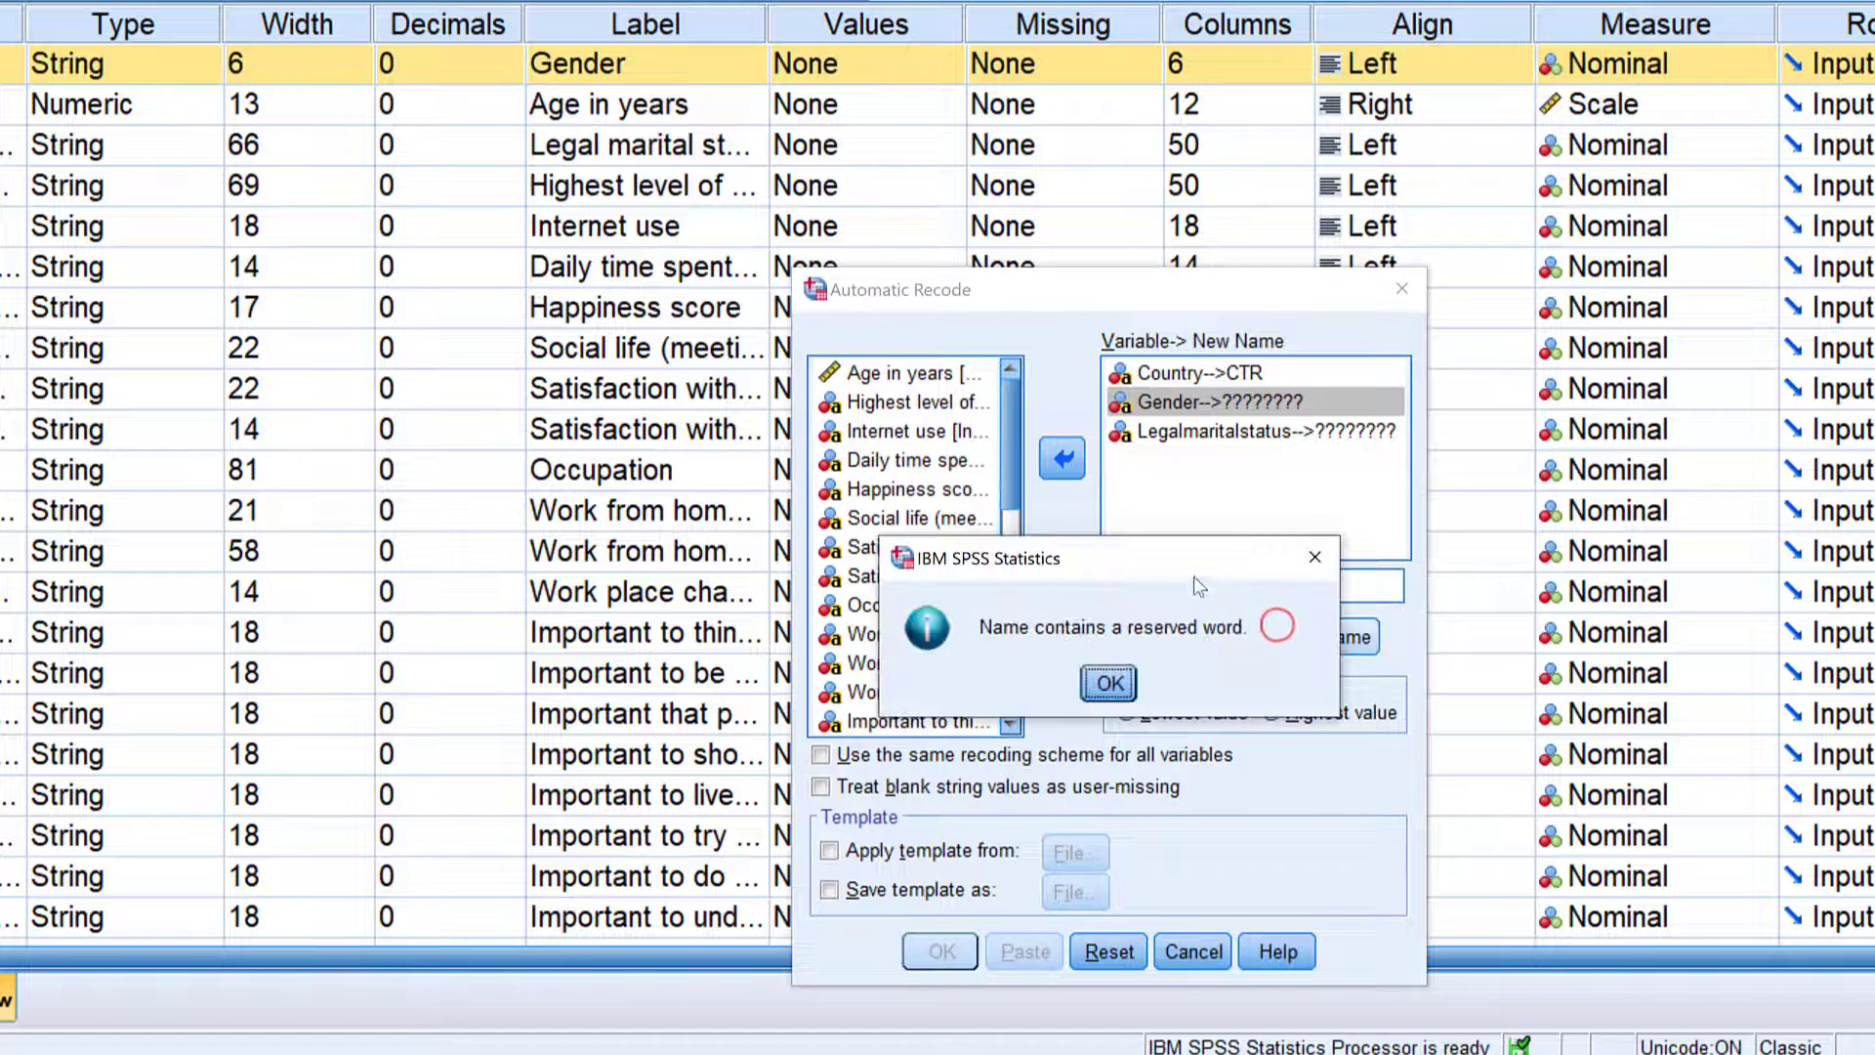
{"action": "key", "text": "Return"}
{"action": "key", "text": "BackSpace"}
{"action": "type", "text": "ee"}
{"action": "left_click", "coordinate": [1292, 635]}
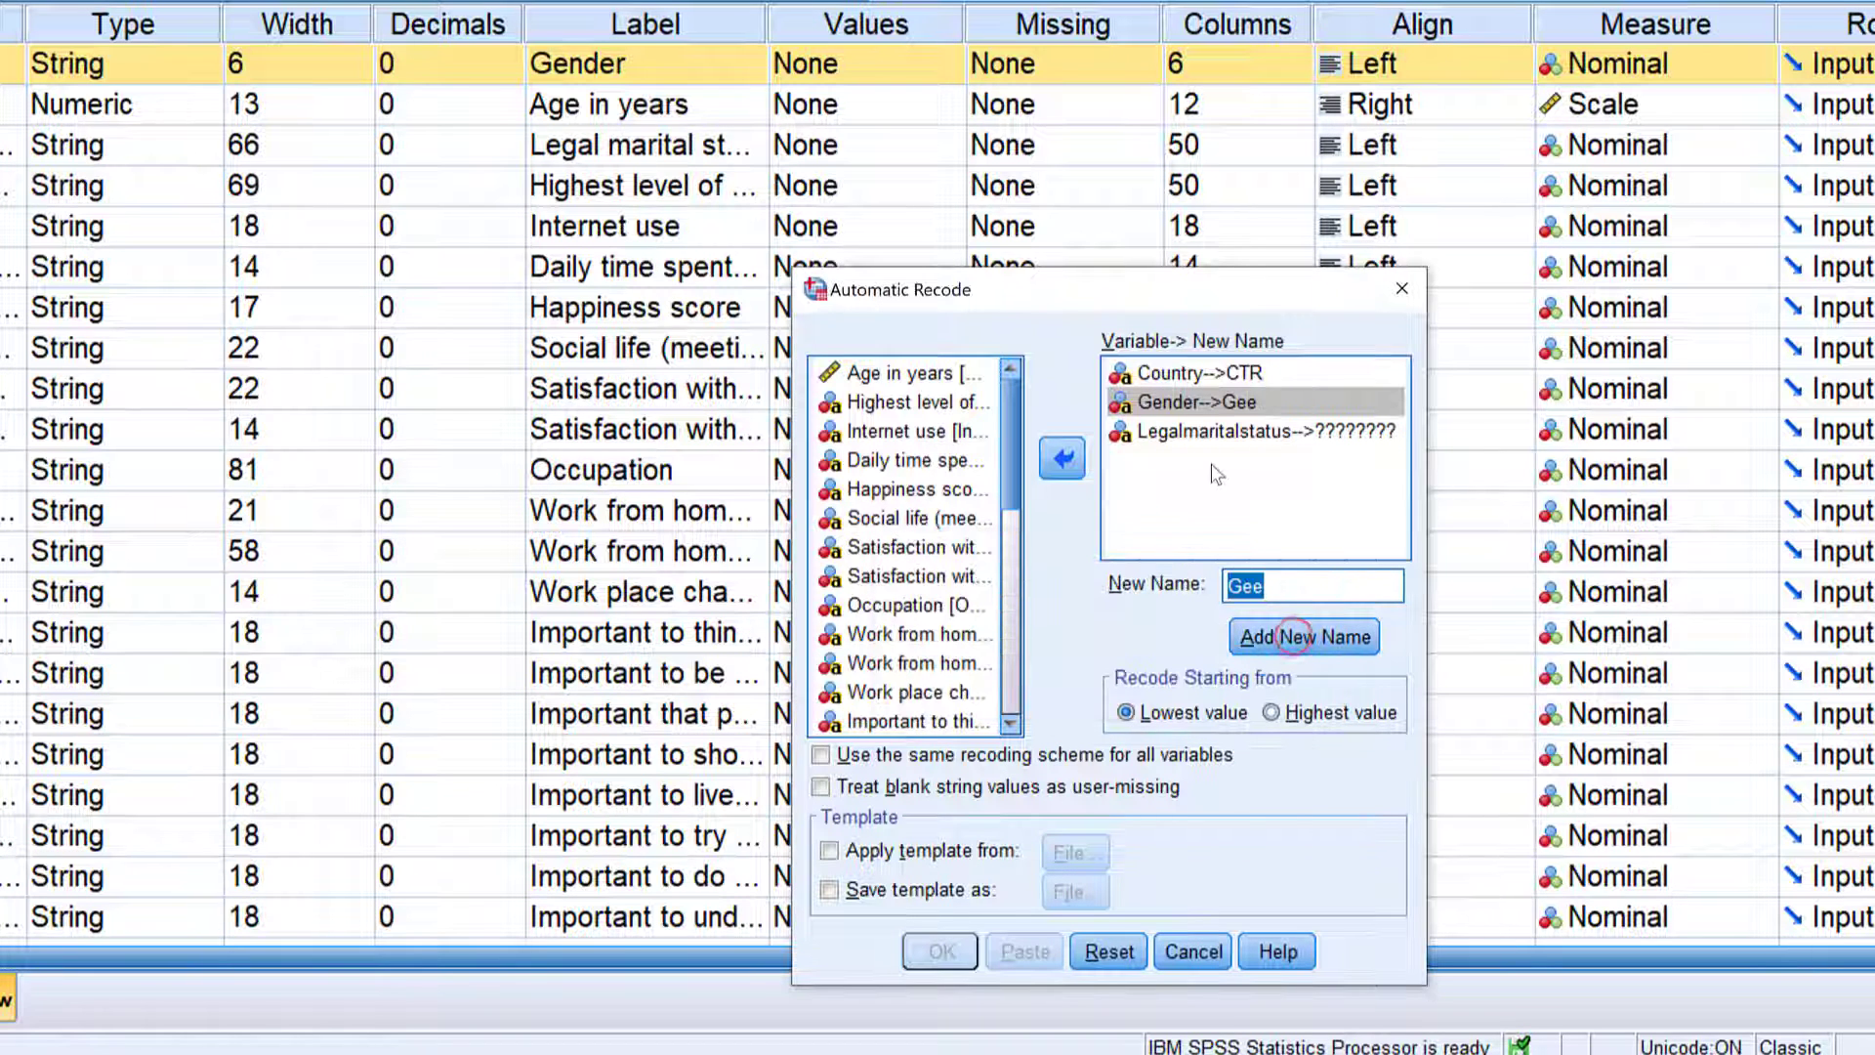
- Give Legalmaritalstatus the new recoded variable name MS
{"action": "left_click", "coordinate": [1194, 431]}
{"action": "left_click", "coordinate": [1247, 584]}
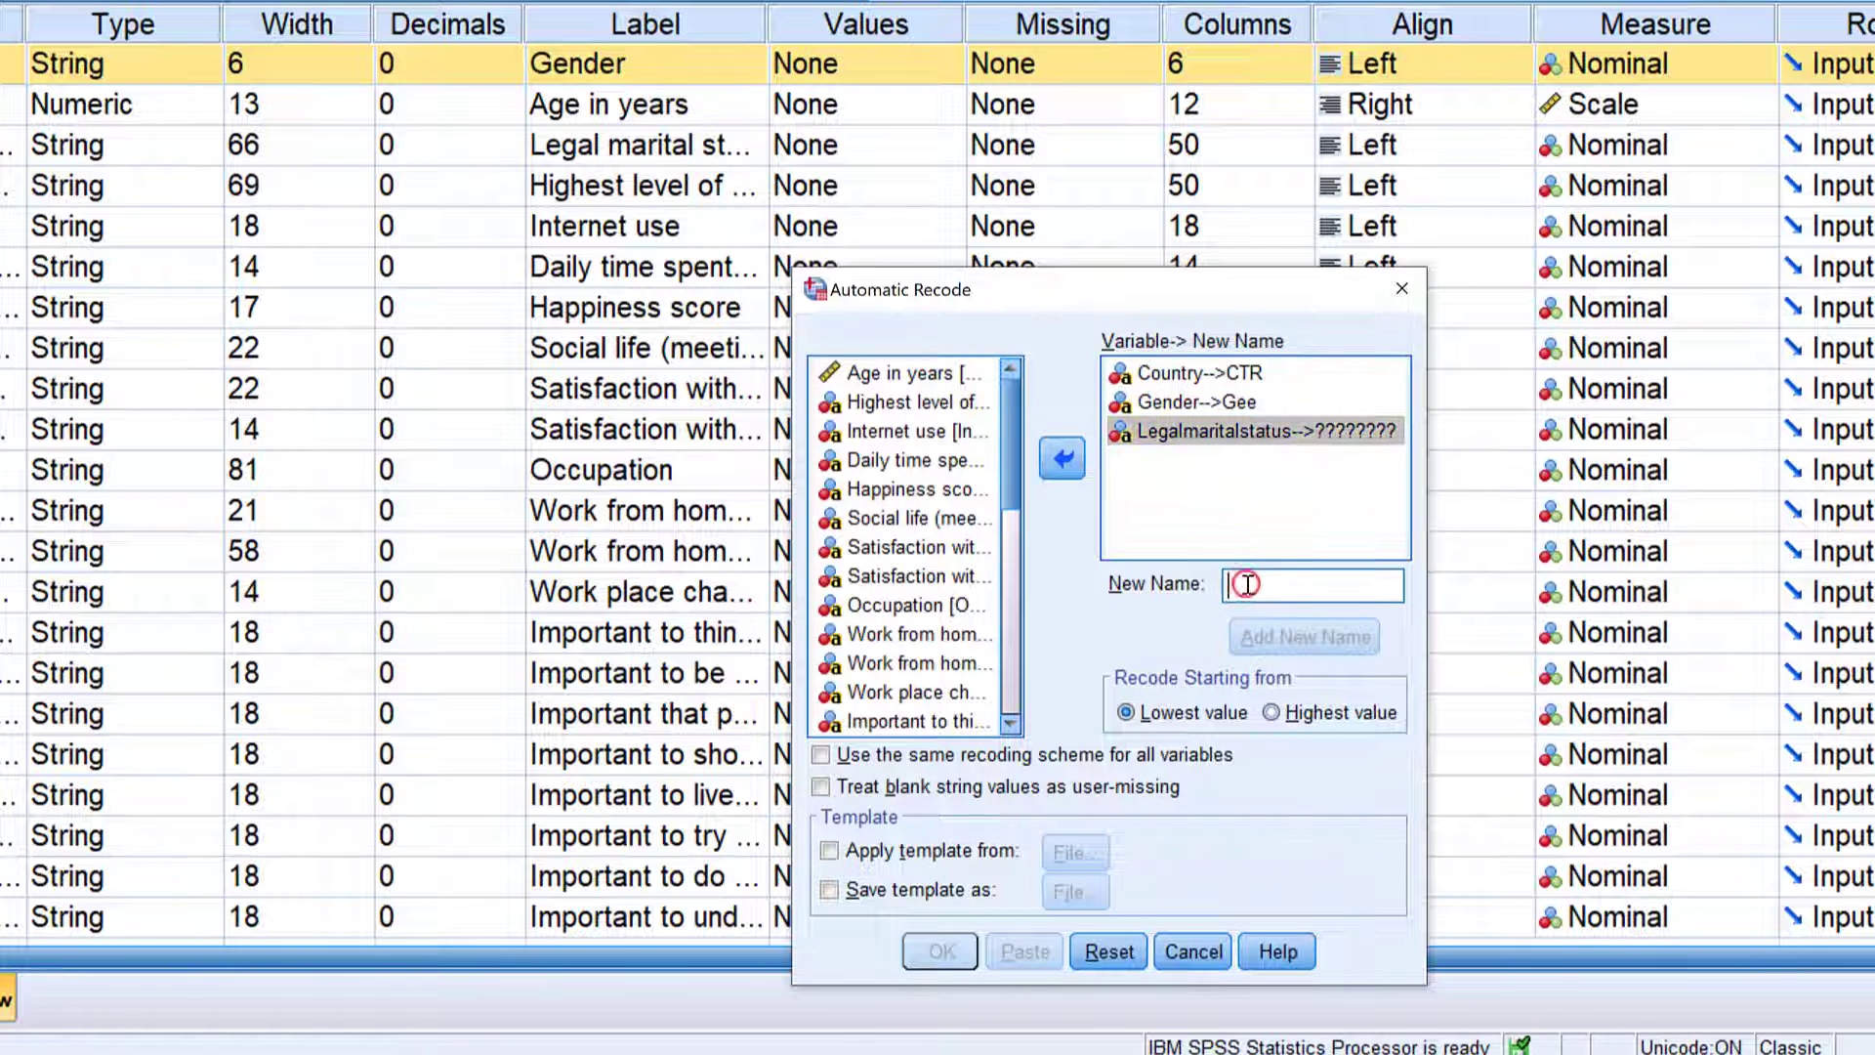
{"action": "type", "text": "MS"}
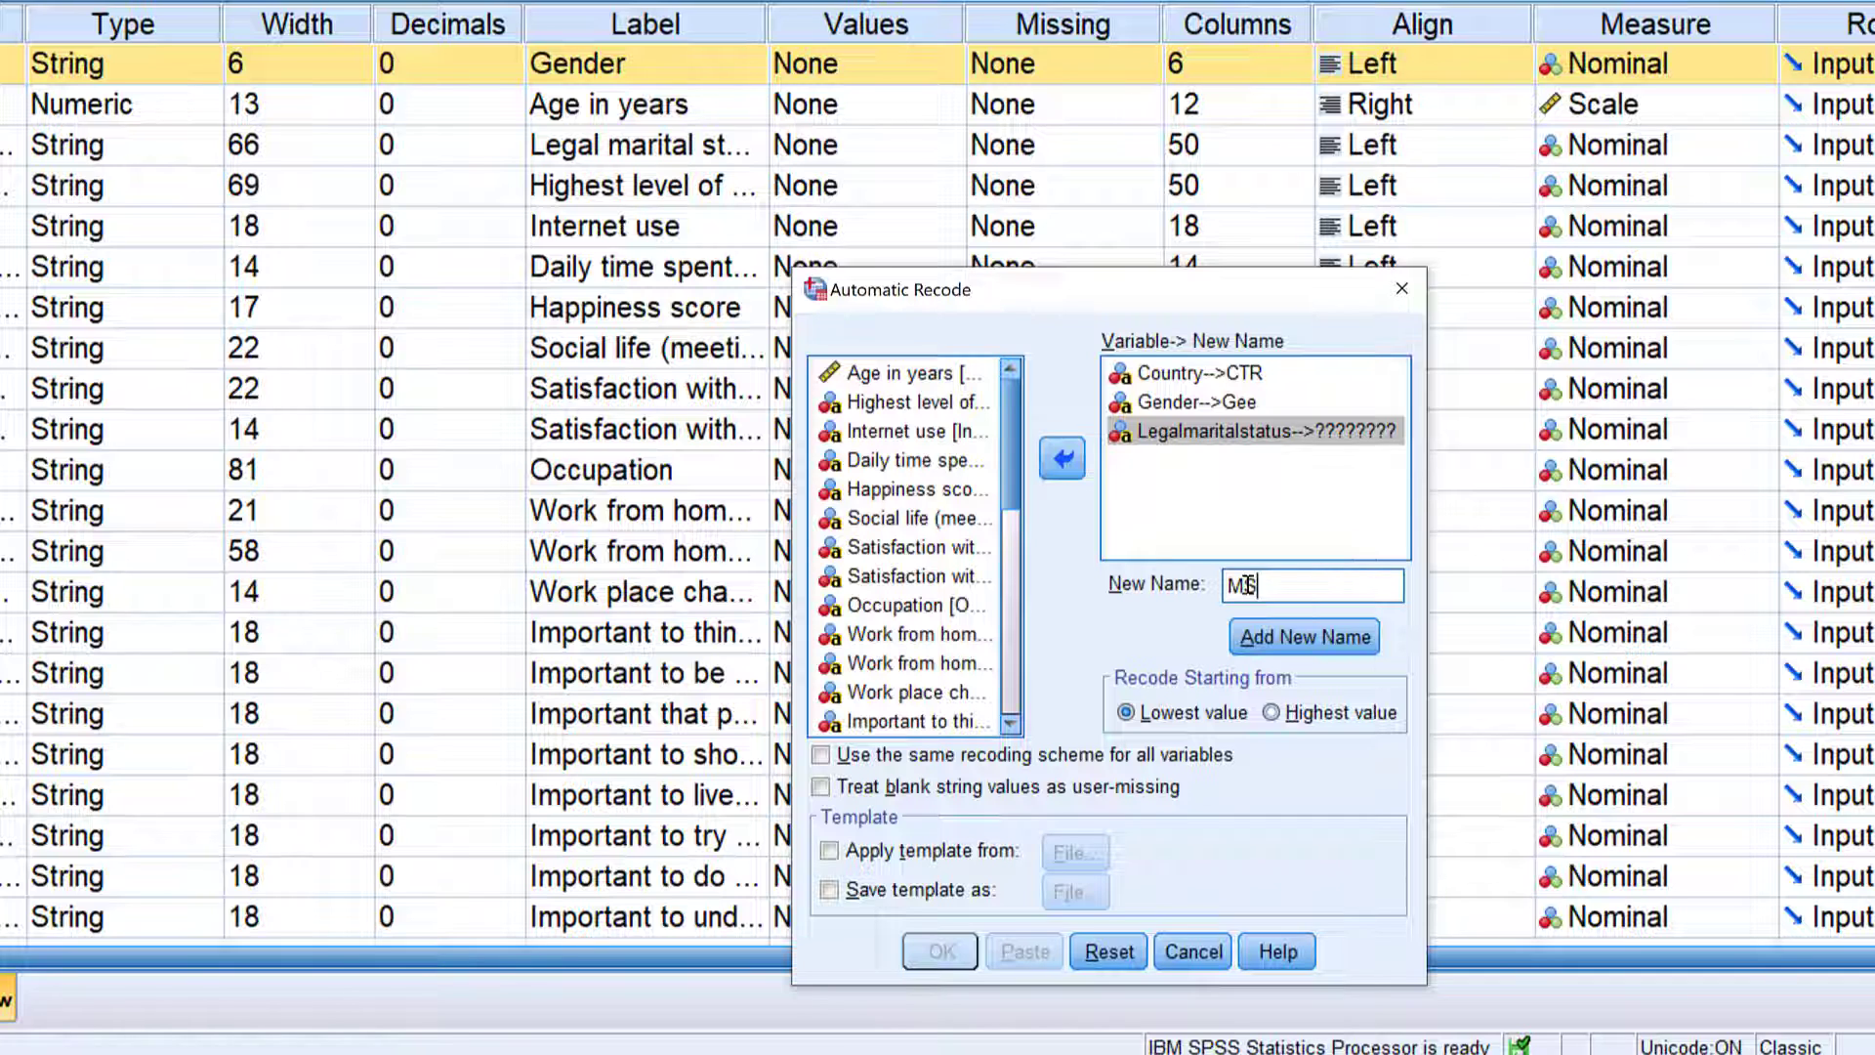
{"action": "left_click", "coordinate": [1259, 635]}
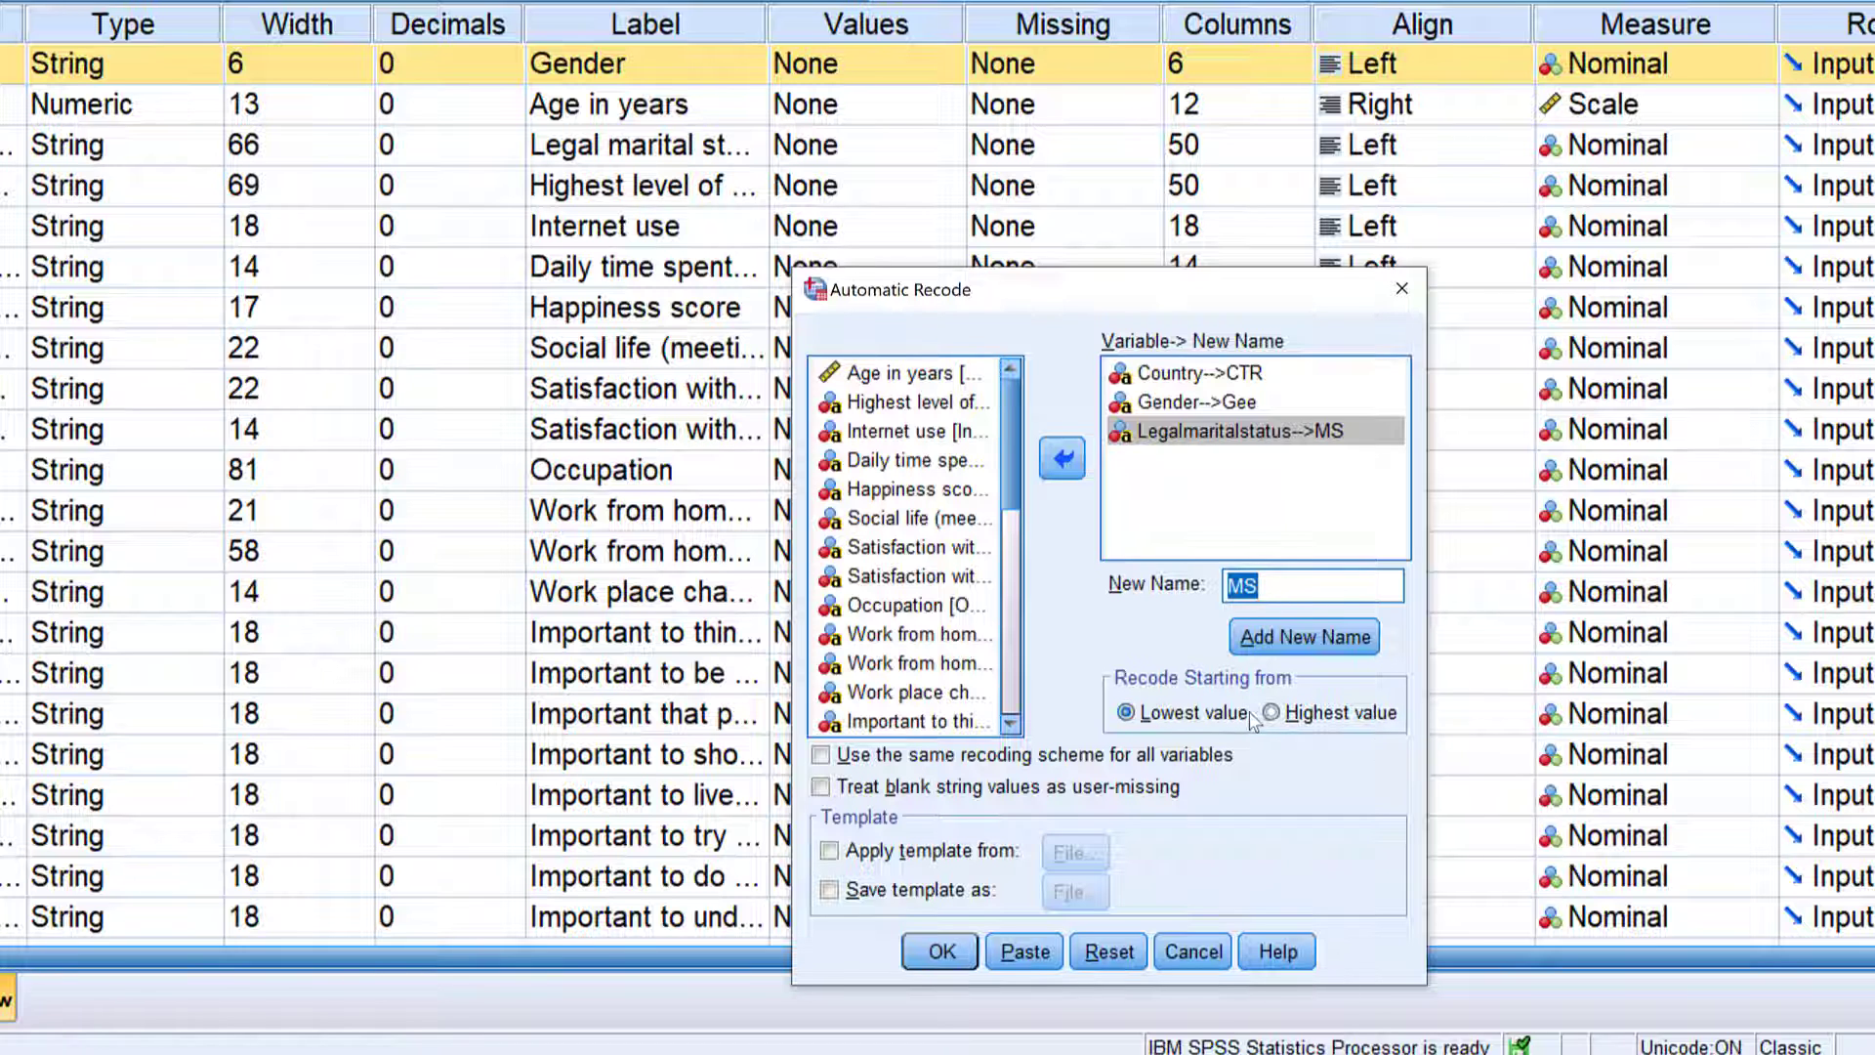
- Run the automatic recode and review the new CTR, Gee and MS variables in Variable View
{"action": "left_click", "coordinate": [943, 950]}
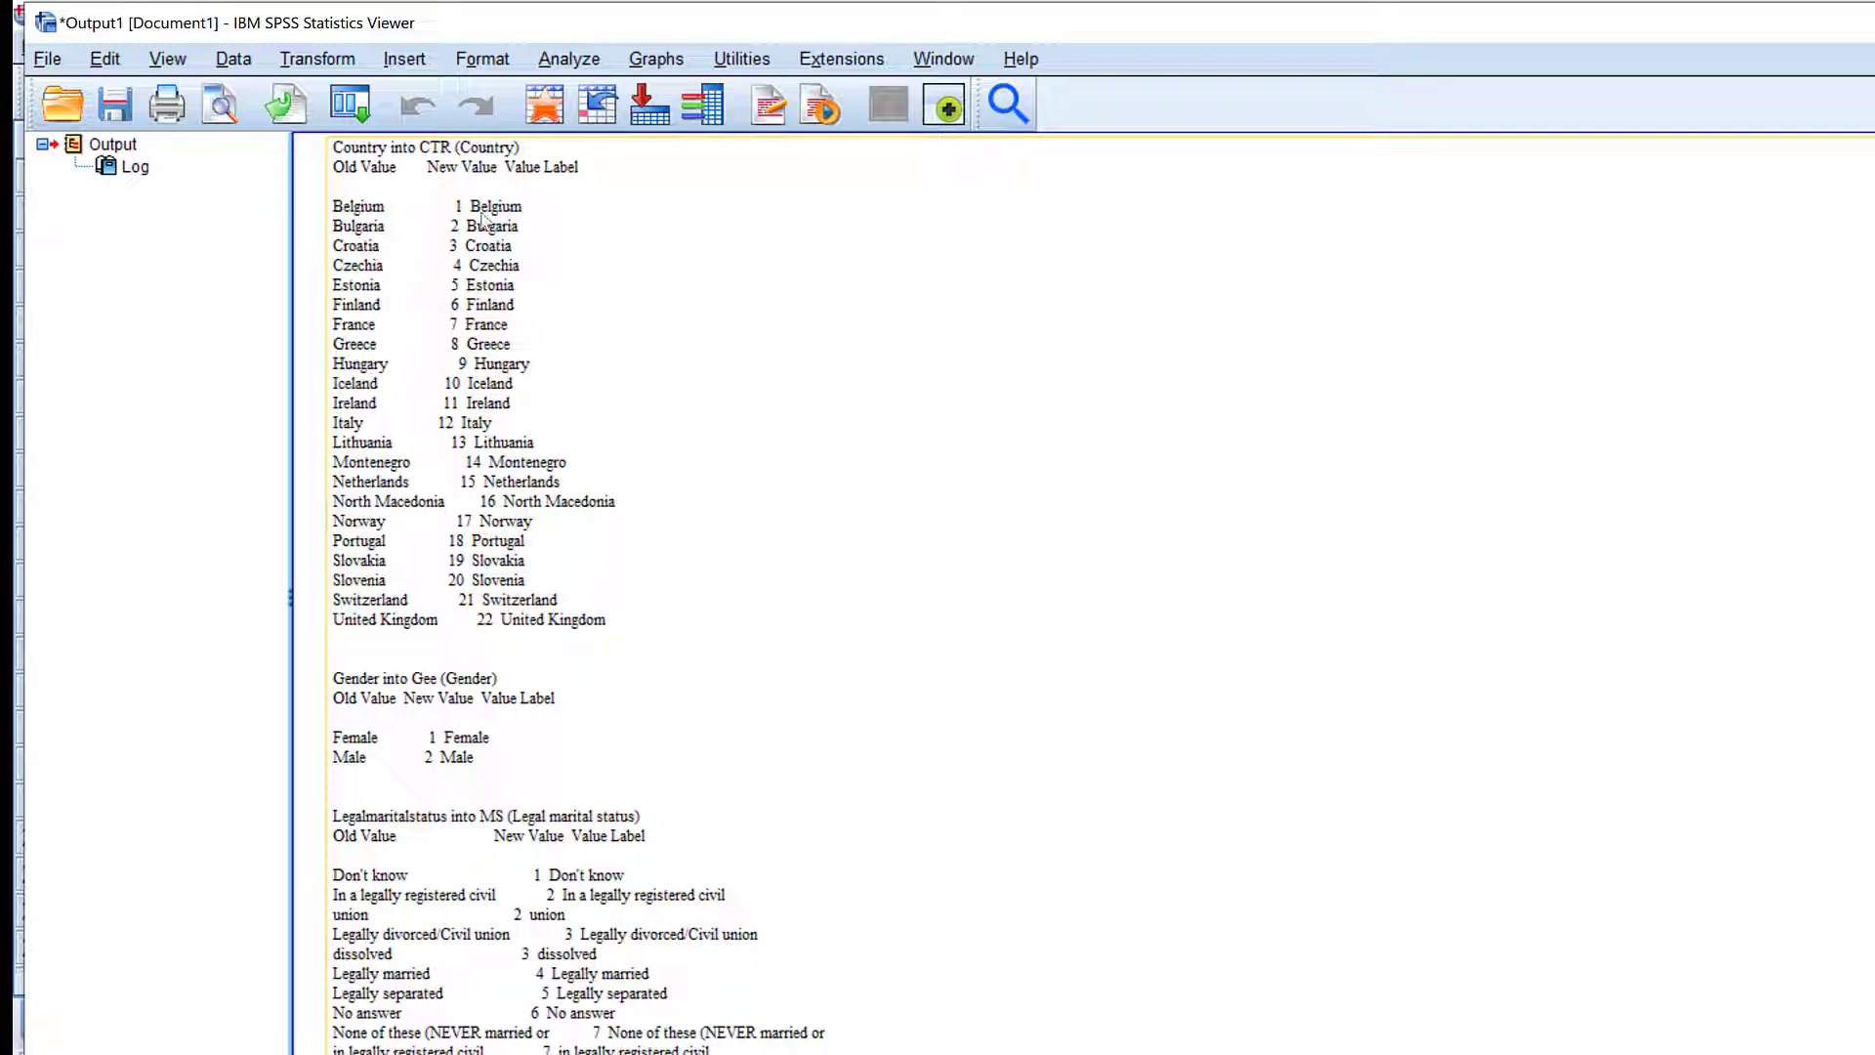
{"action": "scroll", "coordinate": [489, 484], "scroll_direction": "down", "scroll_amount": 3}
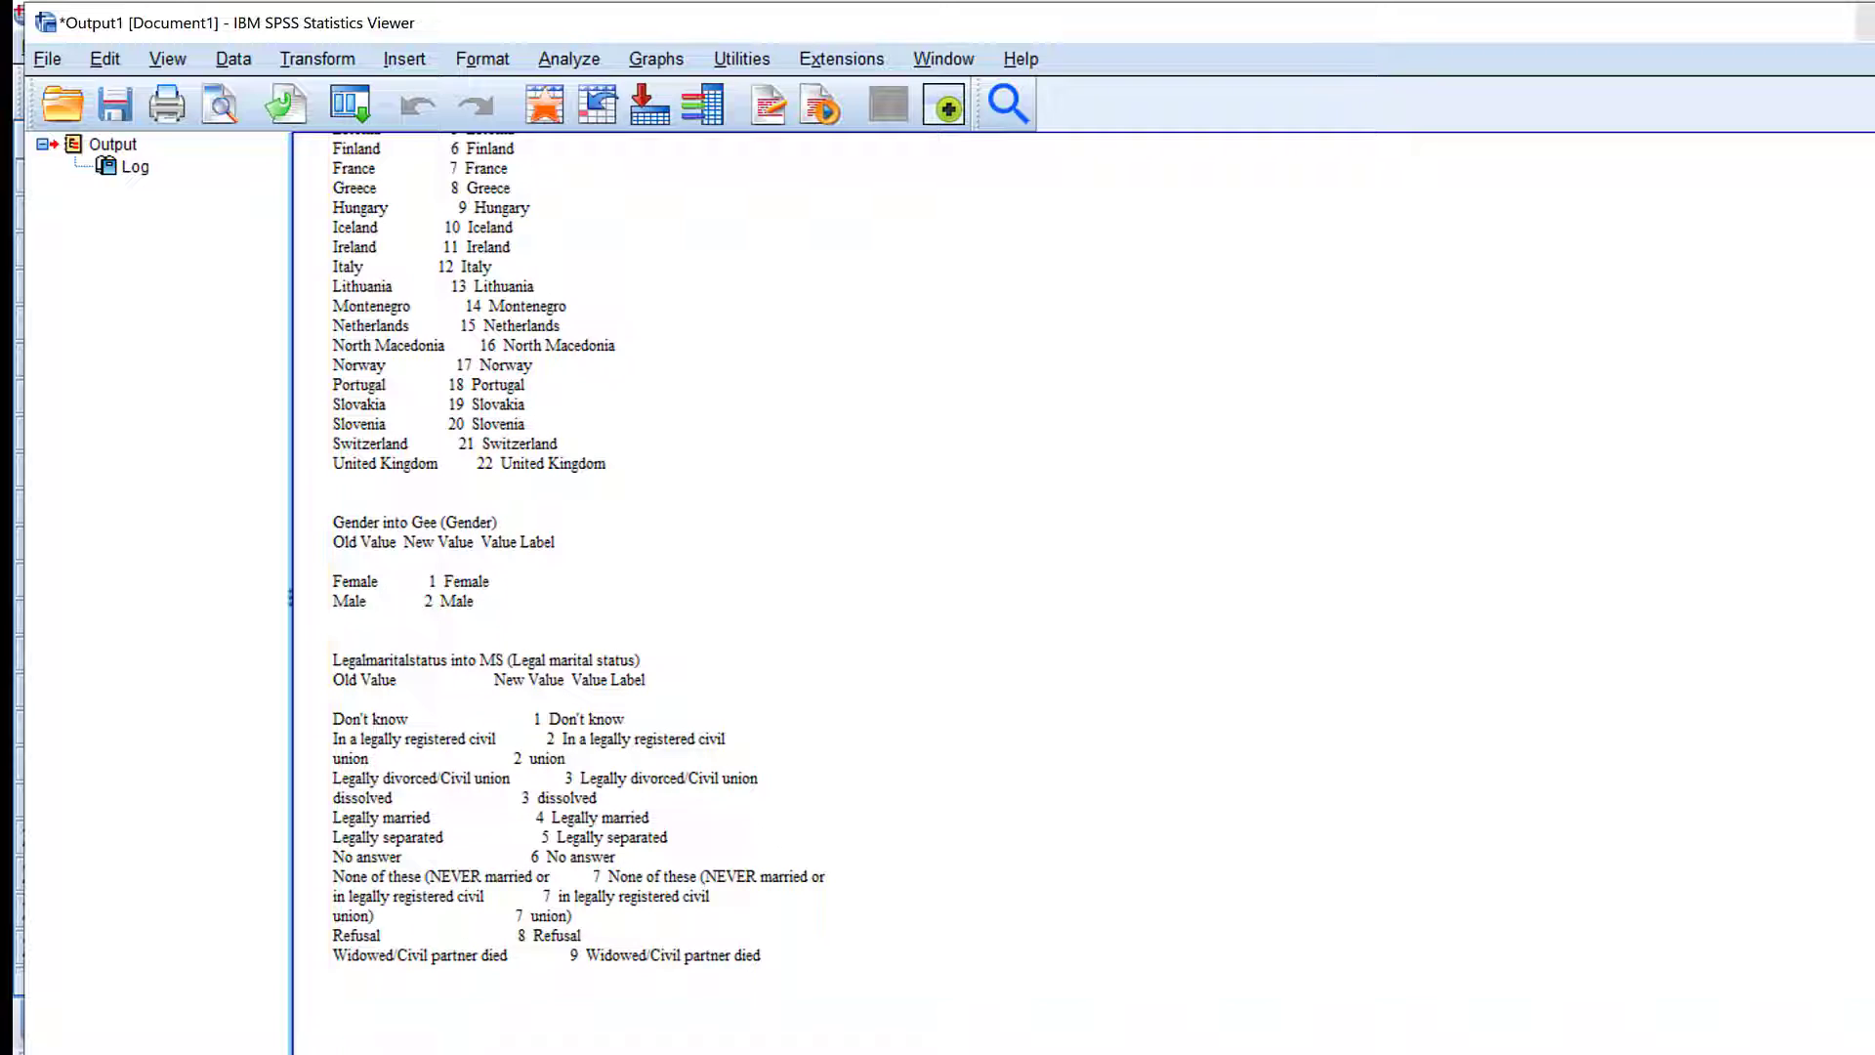
{"action": "key", "text": "alt+Tab"}
{"action": "scroll", "coordinate": [477, 475], "scroll_direction": "down", "scroll_amount": 5}
{"action": "scroll", "coordinate": [477, 454], "scroll_direction": "down", "scroll_amount": 6}
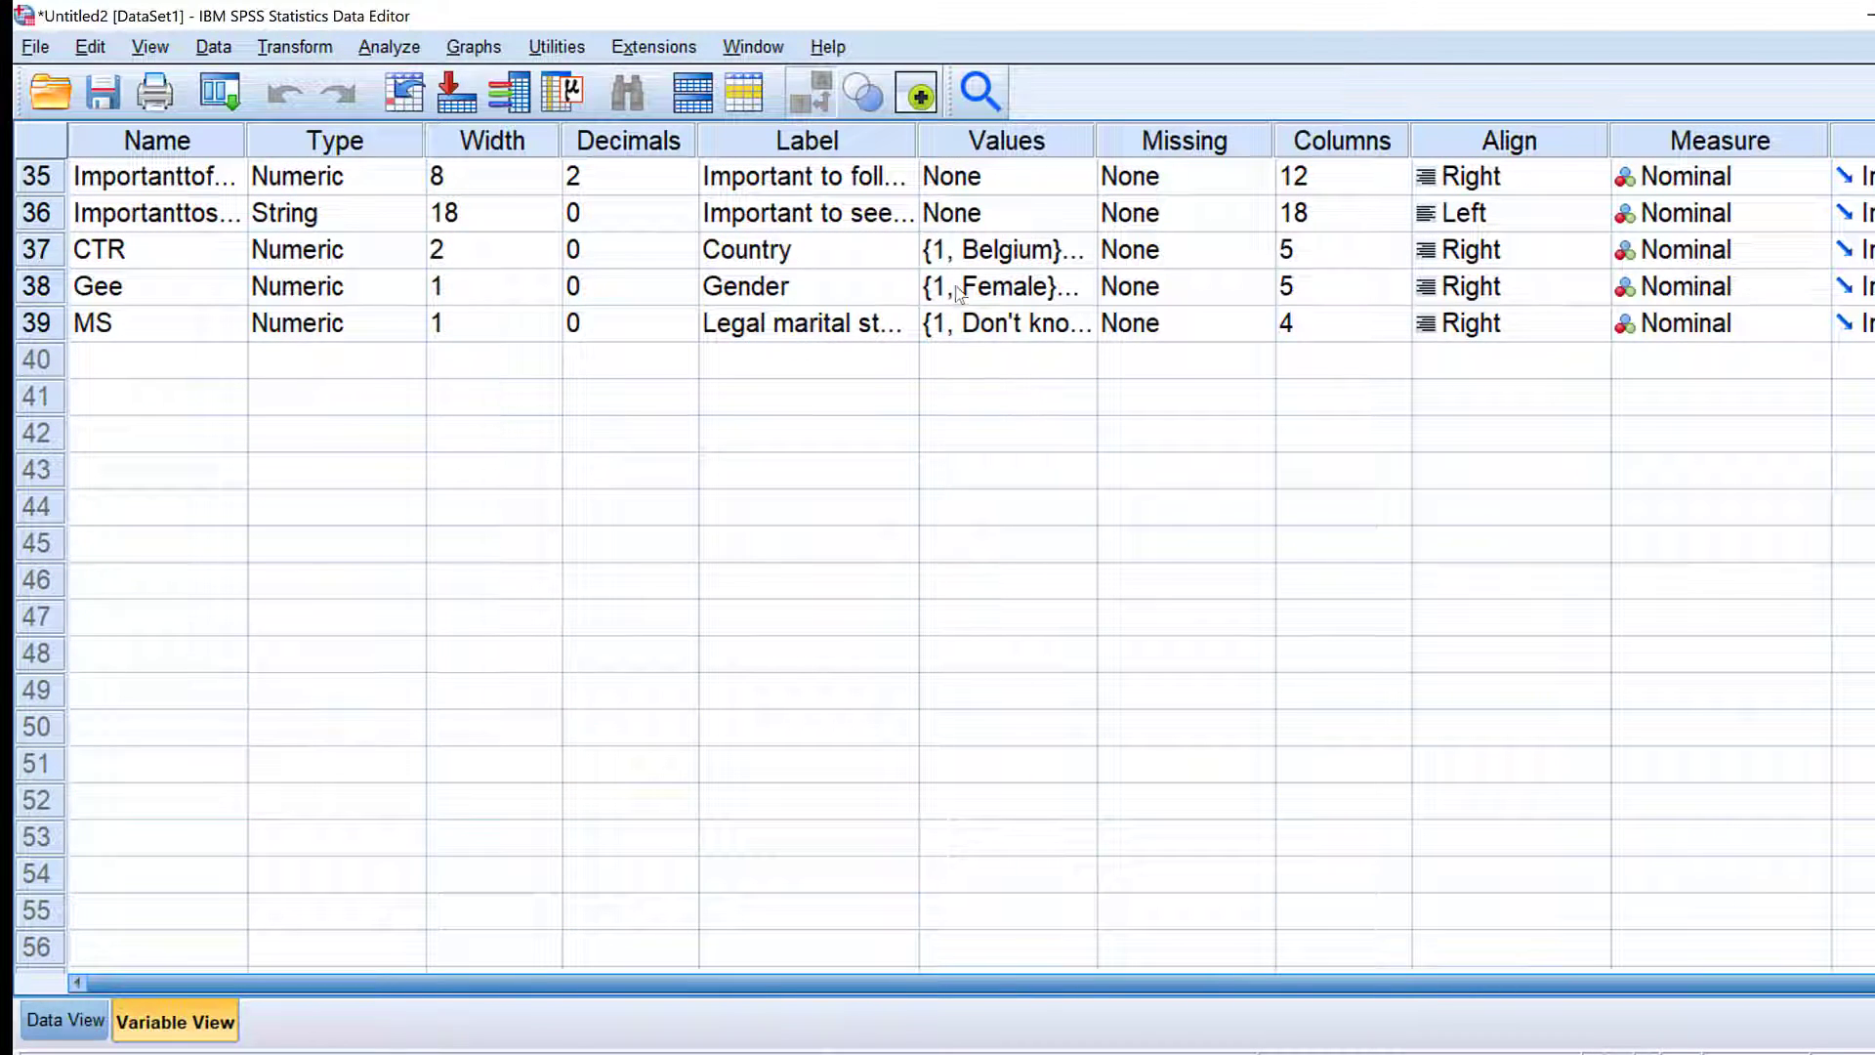
- Check CTR's value labels (1 Belgium, 2 Bulgaria, 3 Croatia), then bring up Analyze > Compare Means
{"action": "left_click", "coordinate": [1092, 252]}
{"action": "left_click", "coordinate": [1084, 251]}
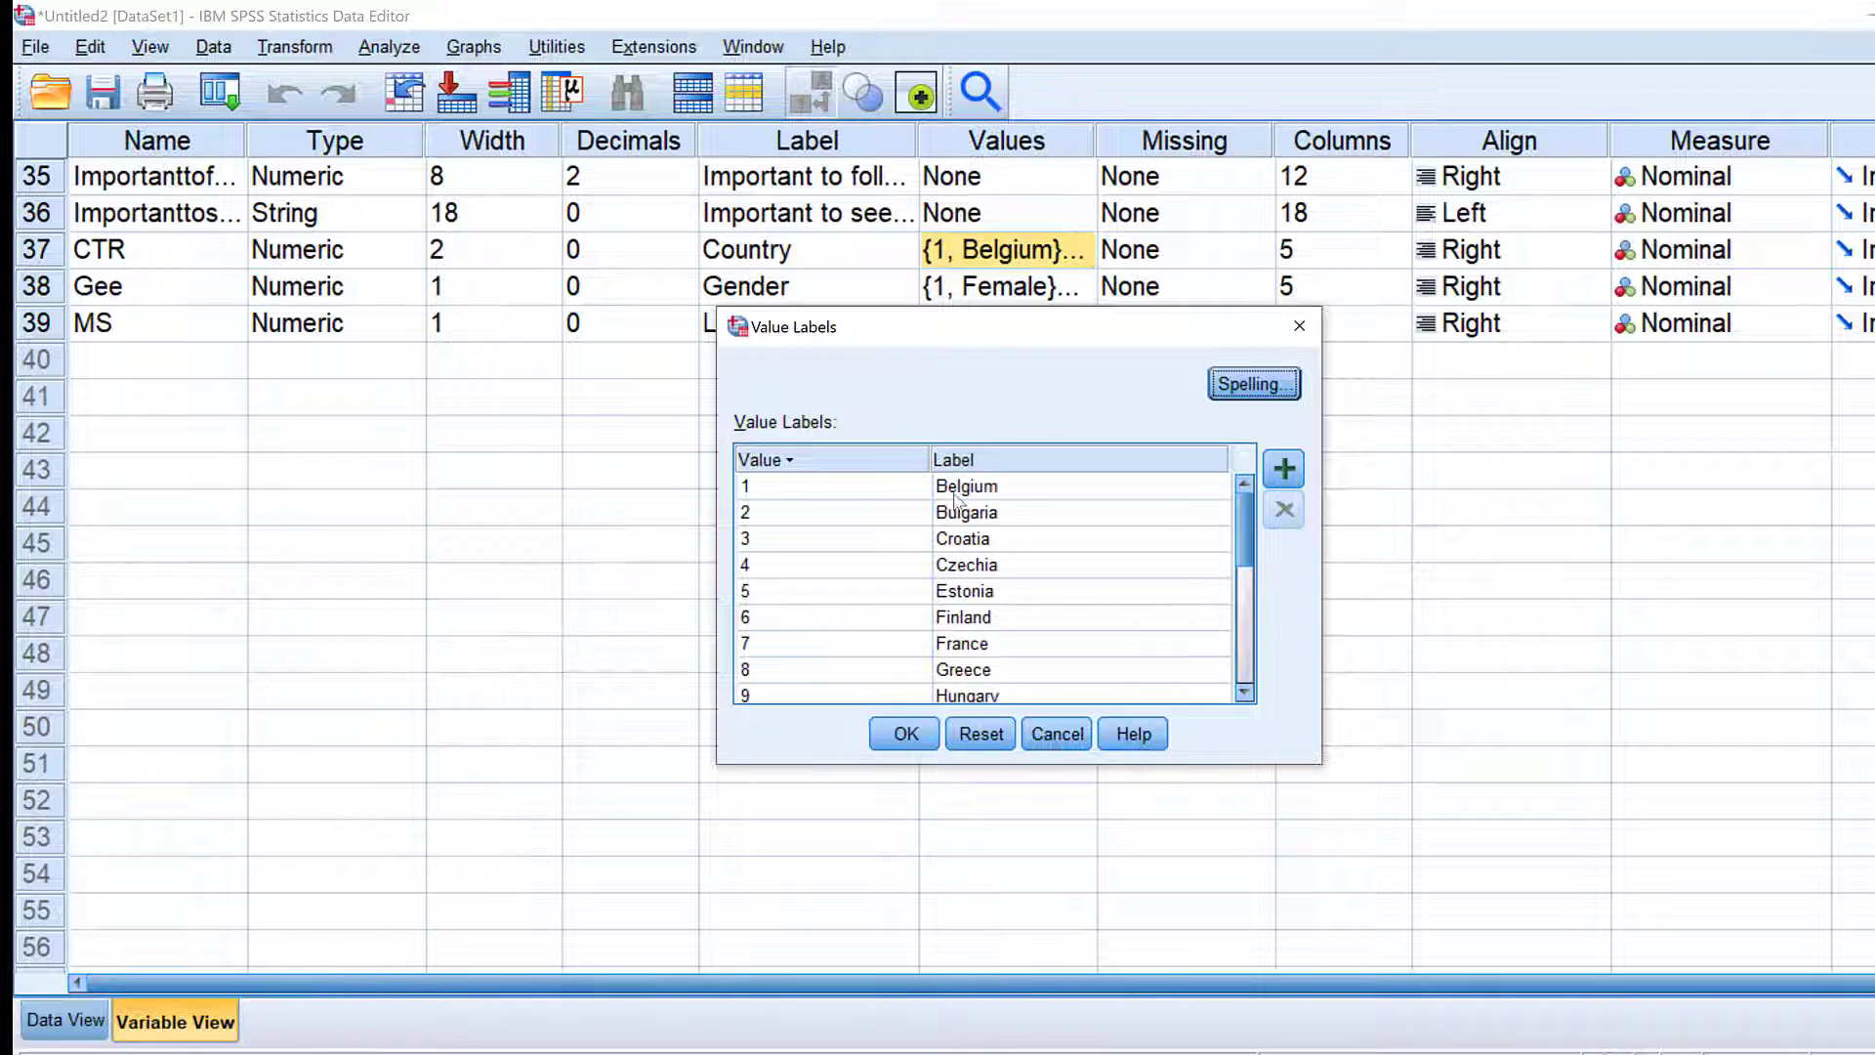
{"action": "left_click", "coordinate": [1297, 325]}
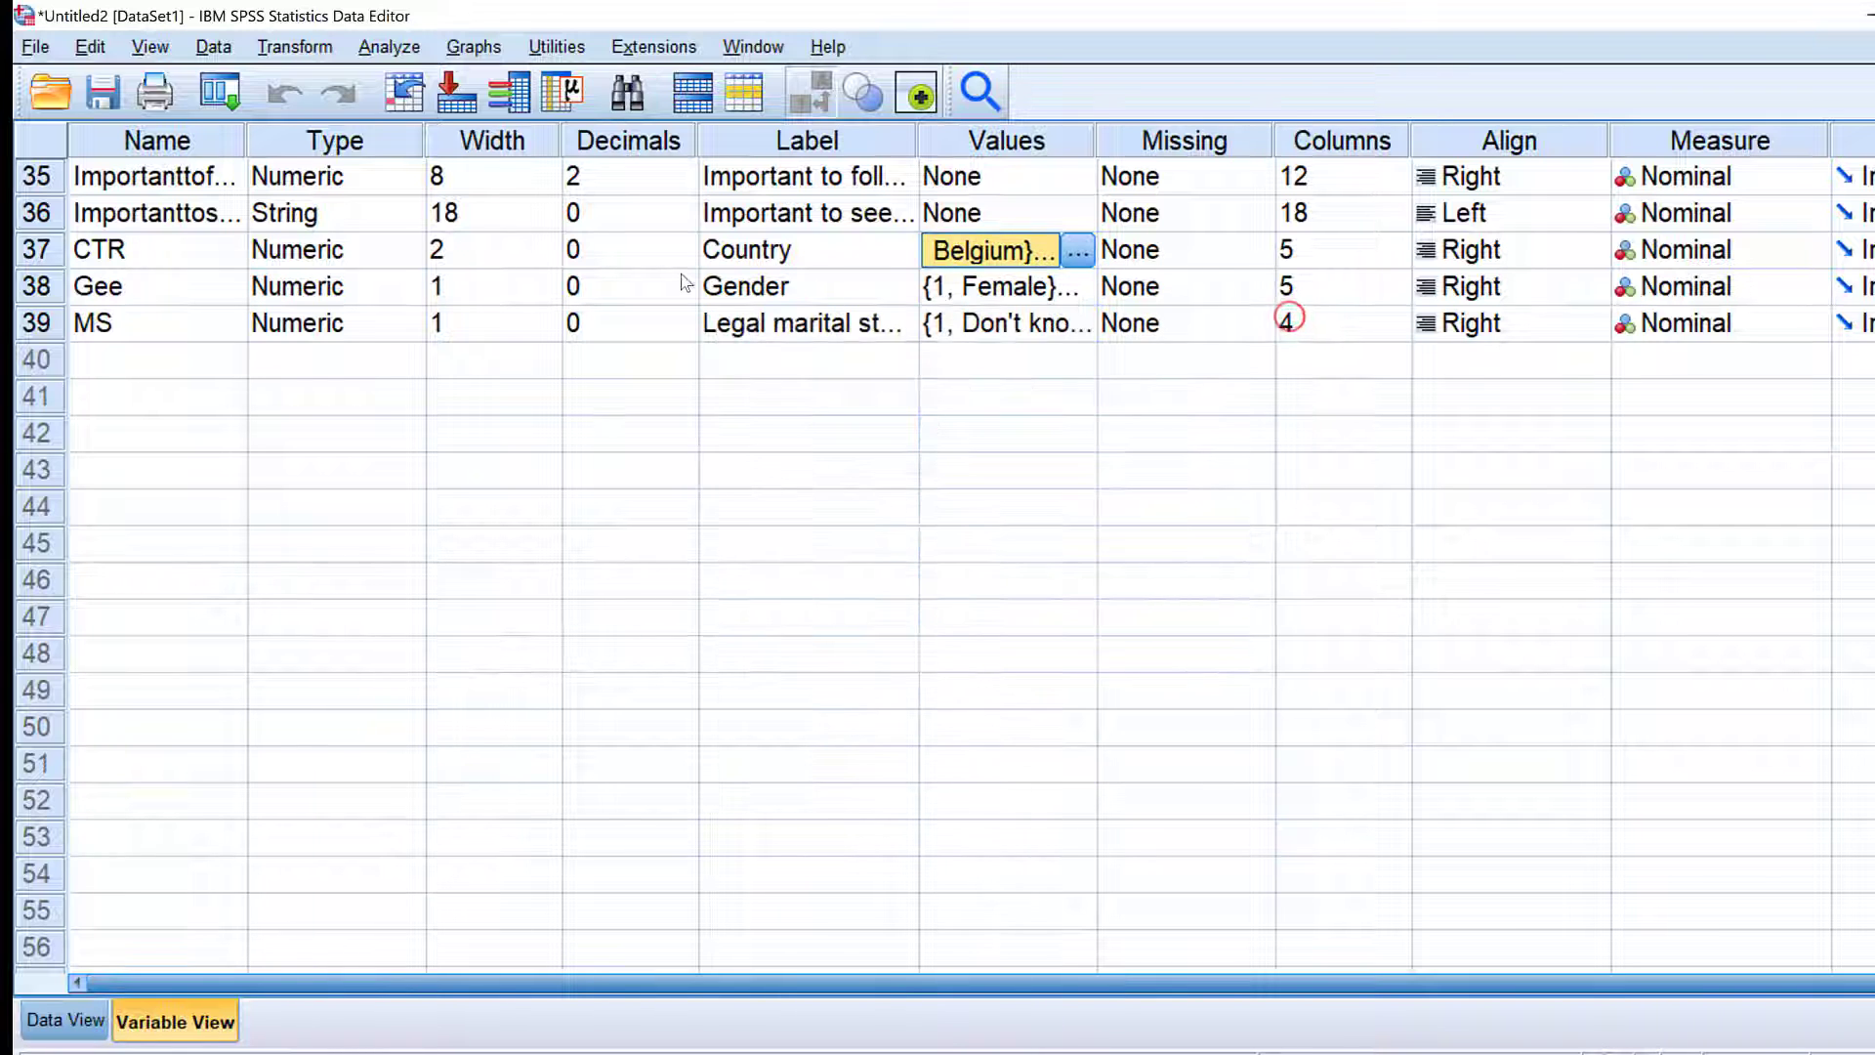
{"action": "left_click", "coordinate": [381, 49]}
{"action": "mouse_move", "coordinate": [475, 284]}
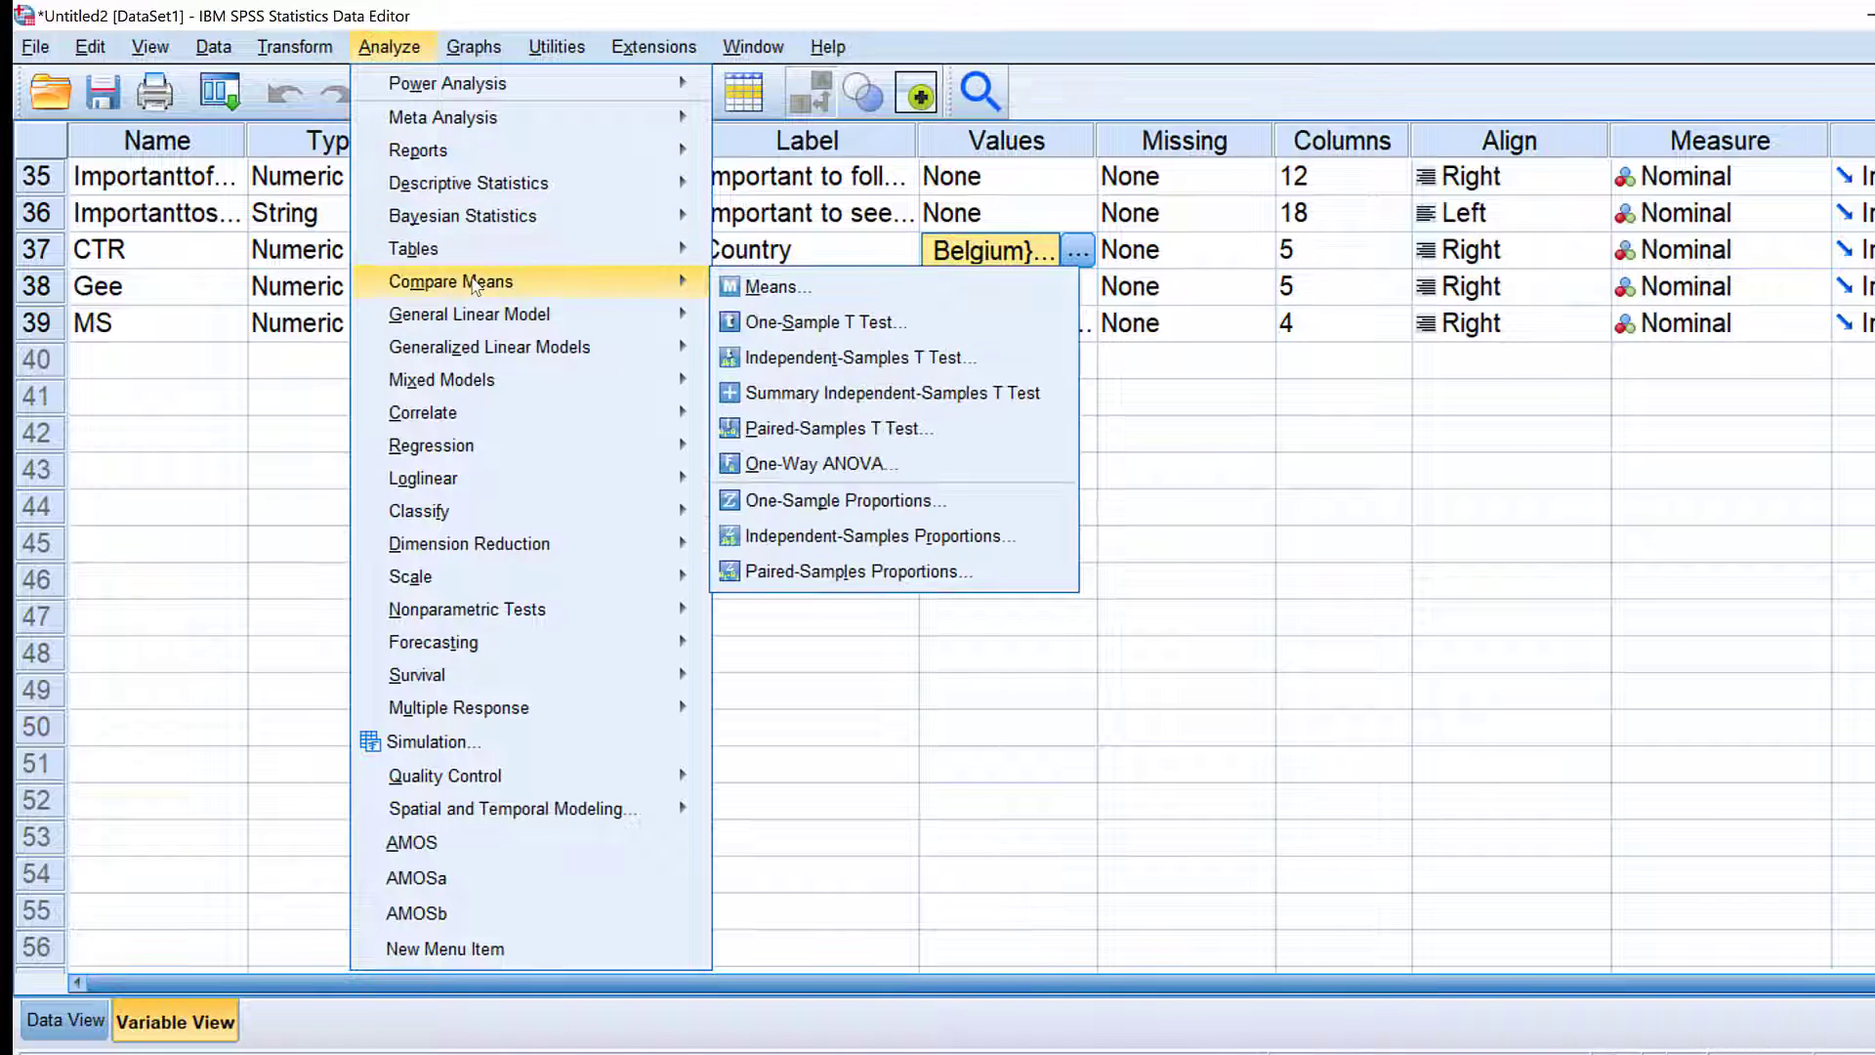
- Run a one-way ANOVA of Age in years by Country [CTR] with a means plot
{"action": "left_click", "coordinate": [781, 463]}
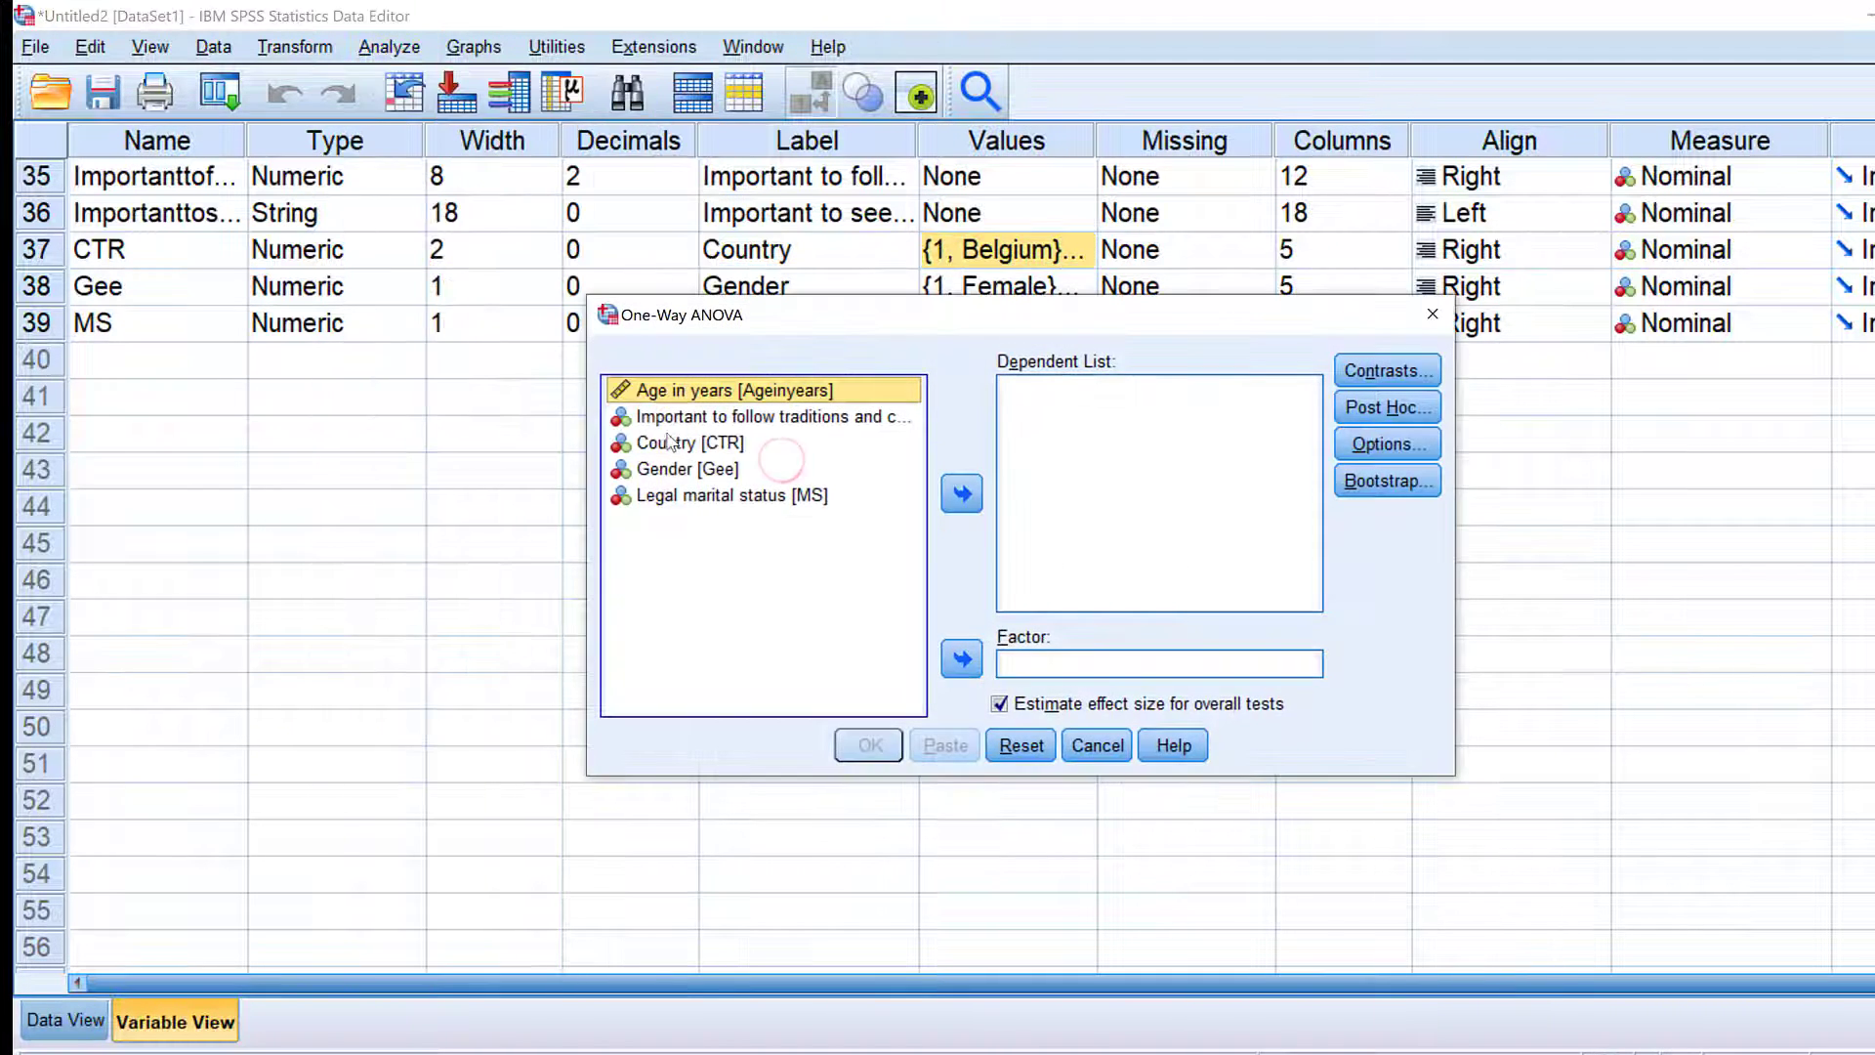
{"action": "left_click", "coordinate": [683, 445]}
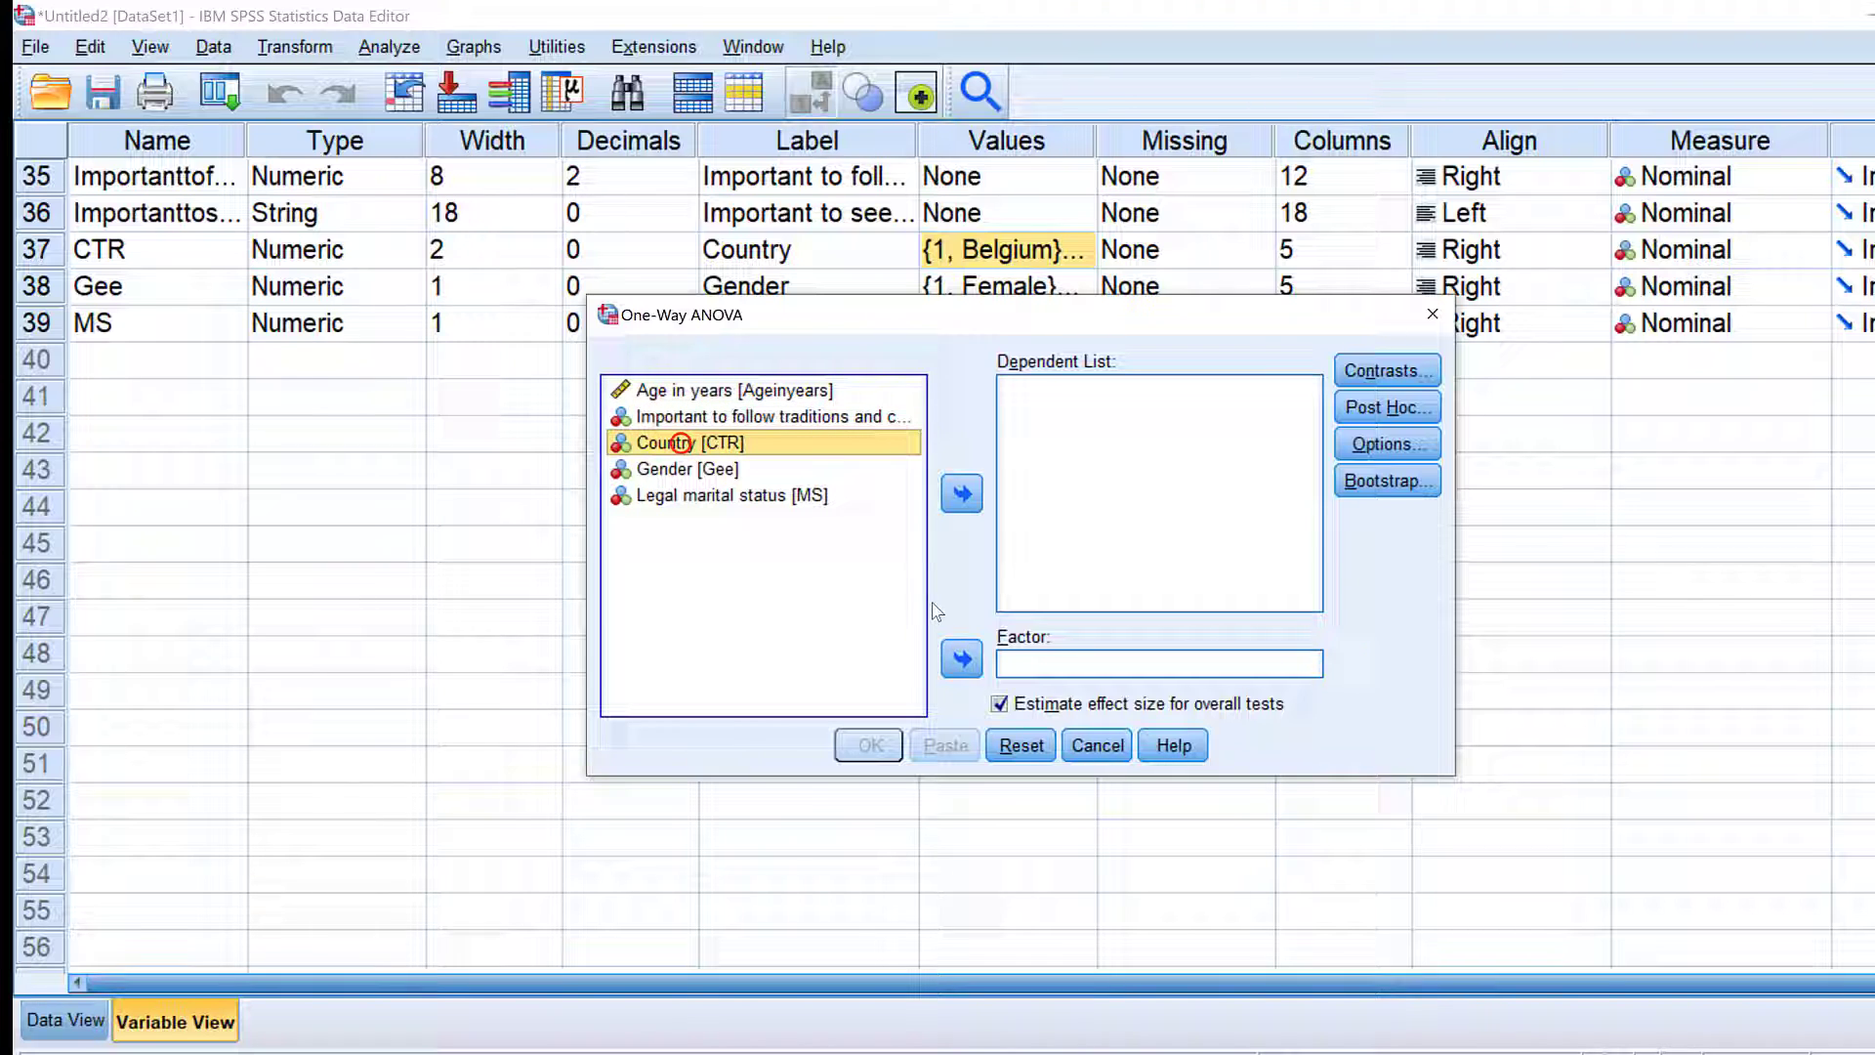
{"action": "left_click", "coordinate": [962, 658]}
{"action": "left_click", "coordinate": [724, 396]}
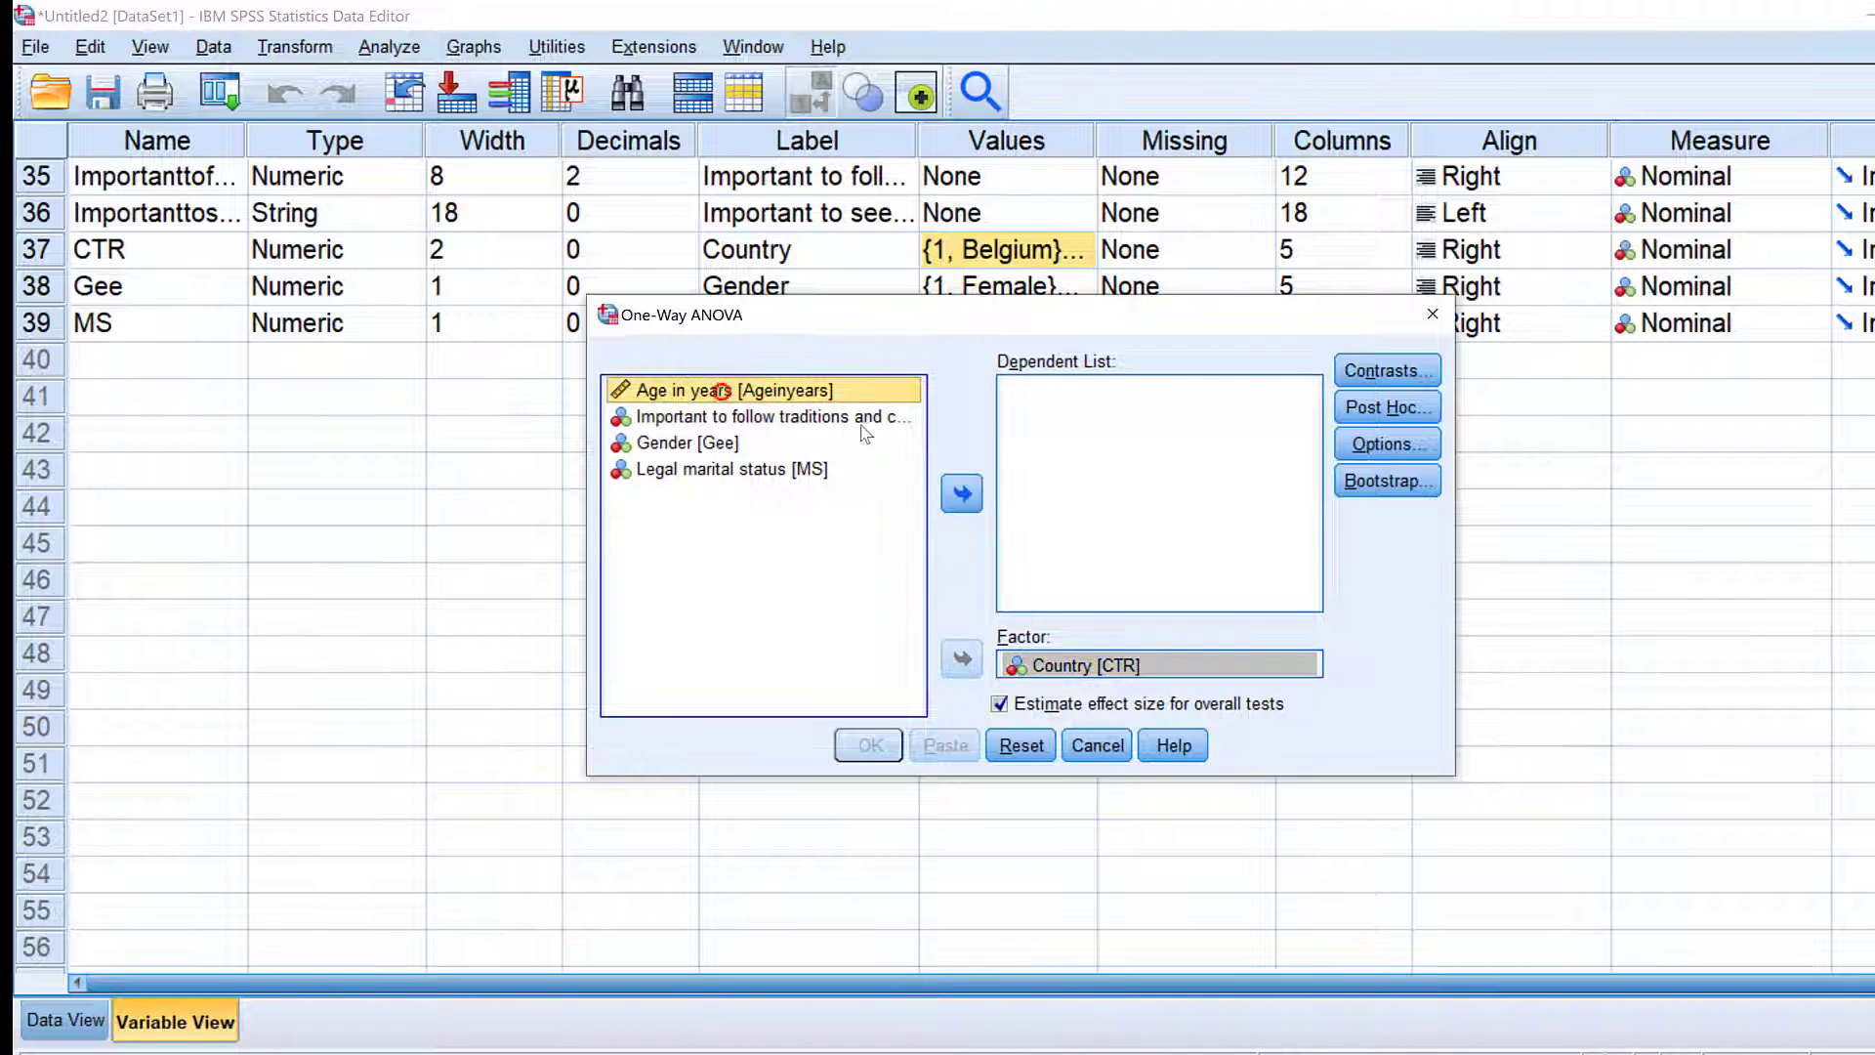
{"action": "left_click", "coordinate": [962, 493]}
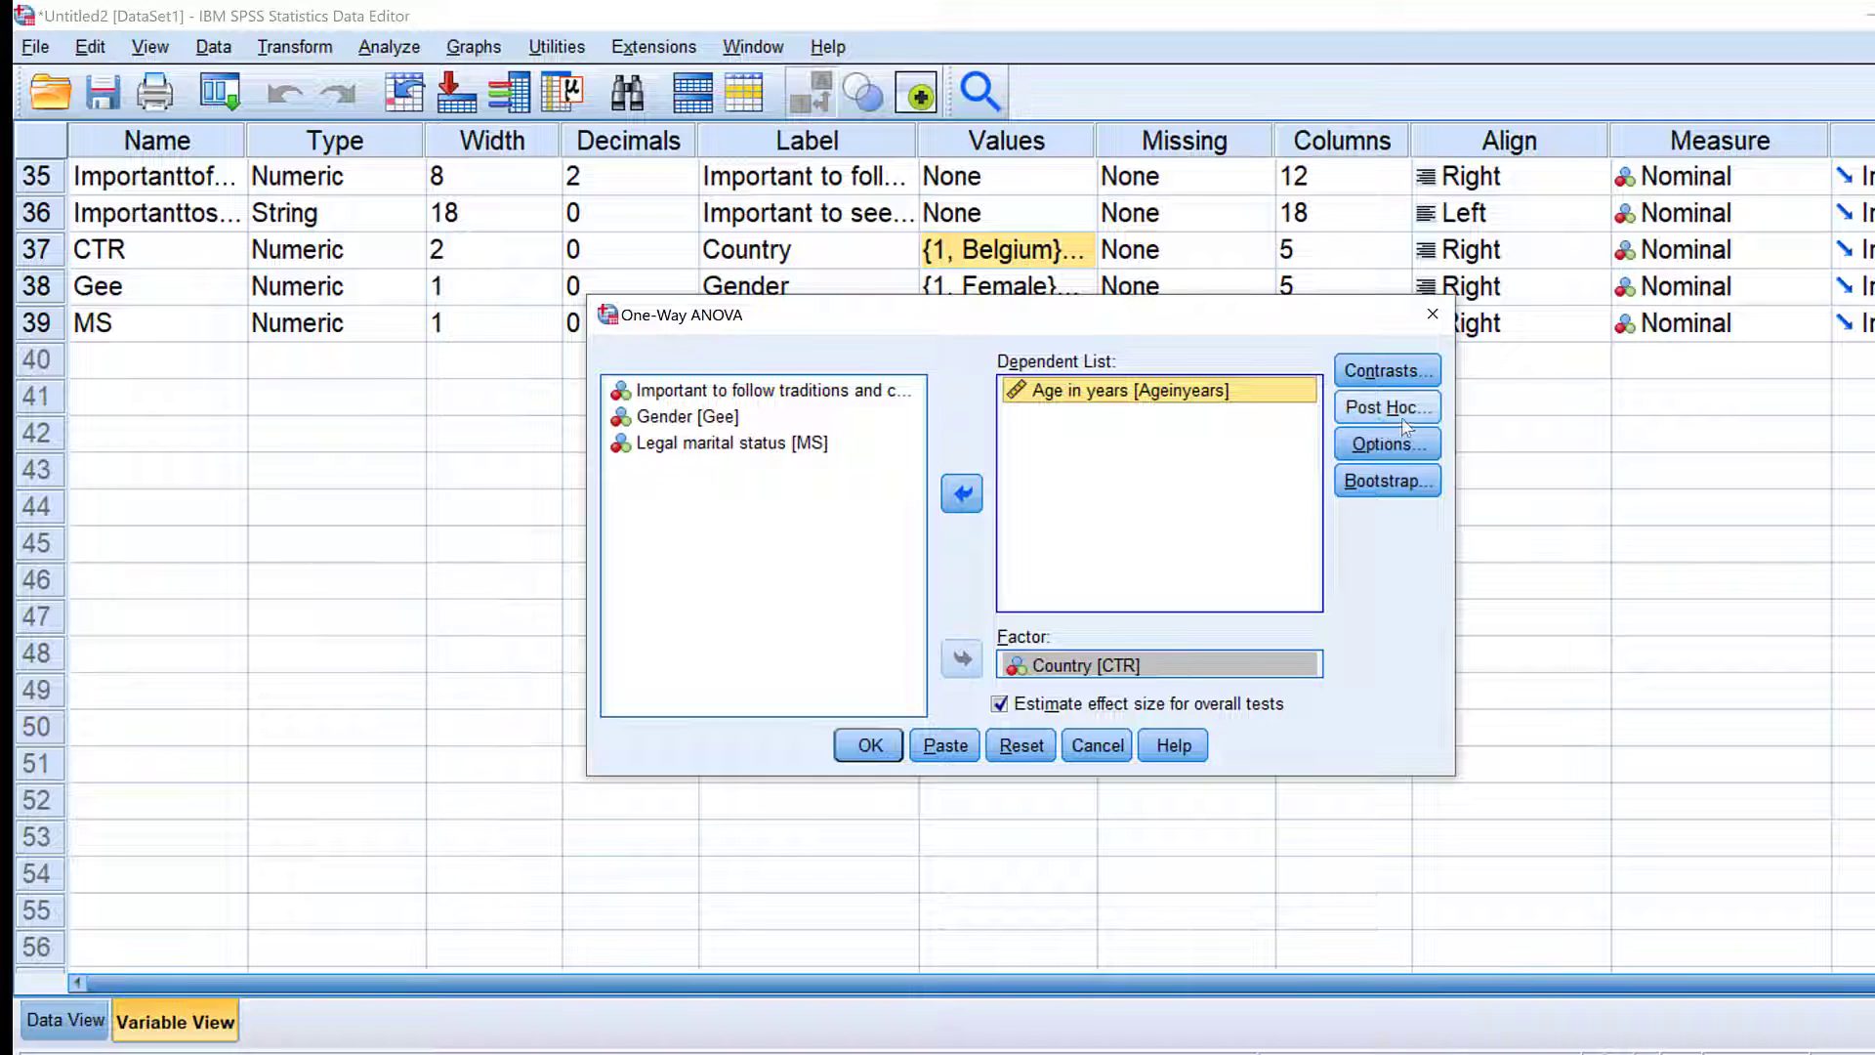
{"action": "left_click", "coordinate": [1390, 444]}
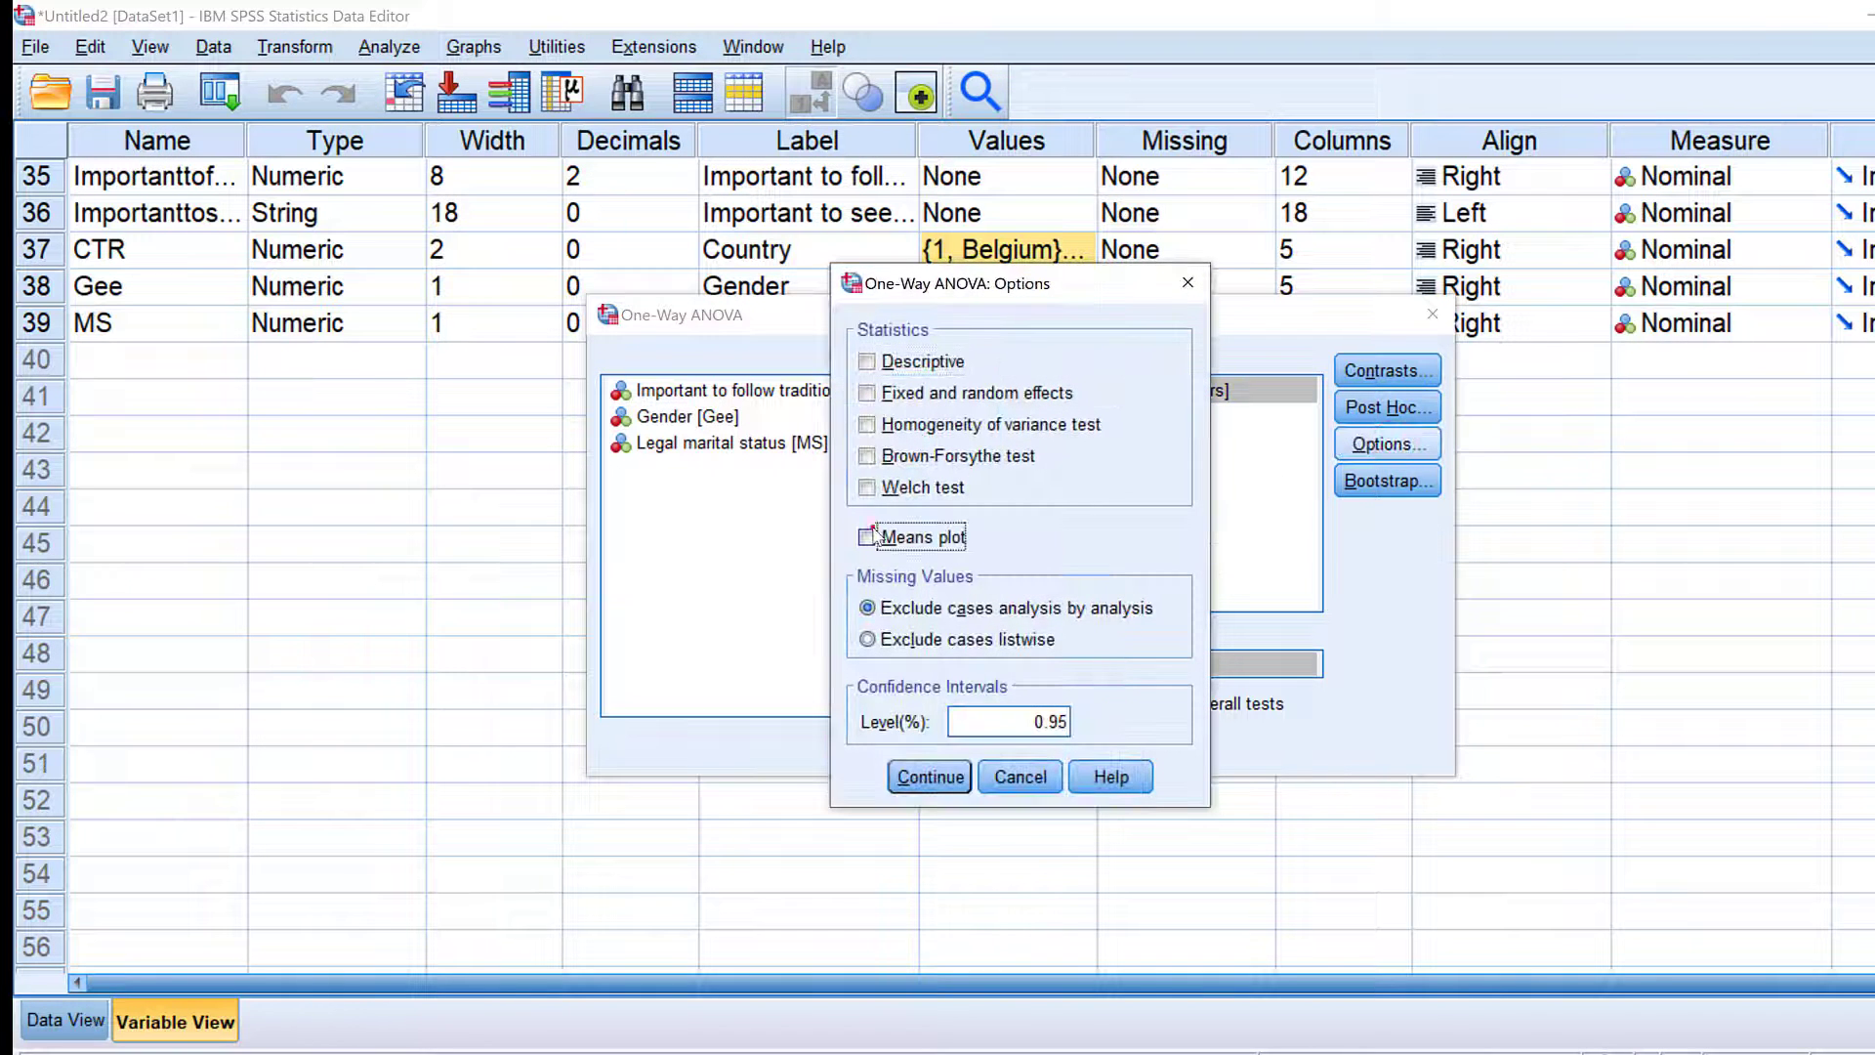
{"action": "left_click", "coordinate": [867, 536]}
{"action": "left_click", "coordinate": [913, 767]}
{"action": "left_click", "coordinate": [870, 744]}
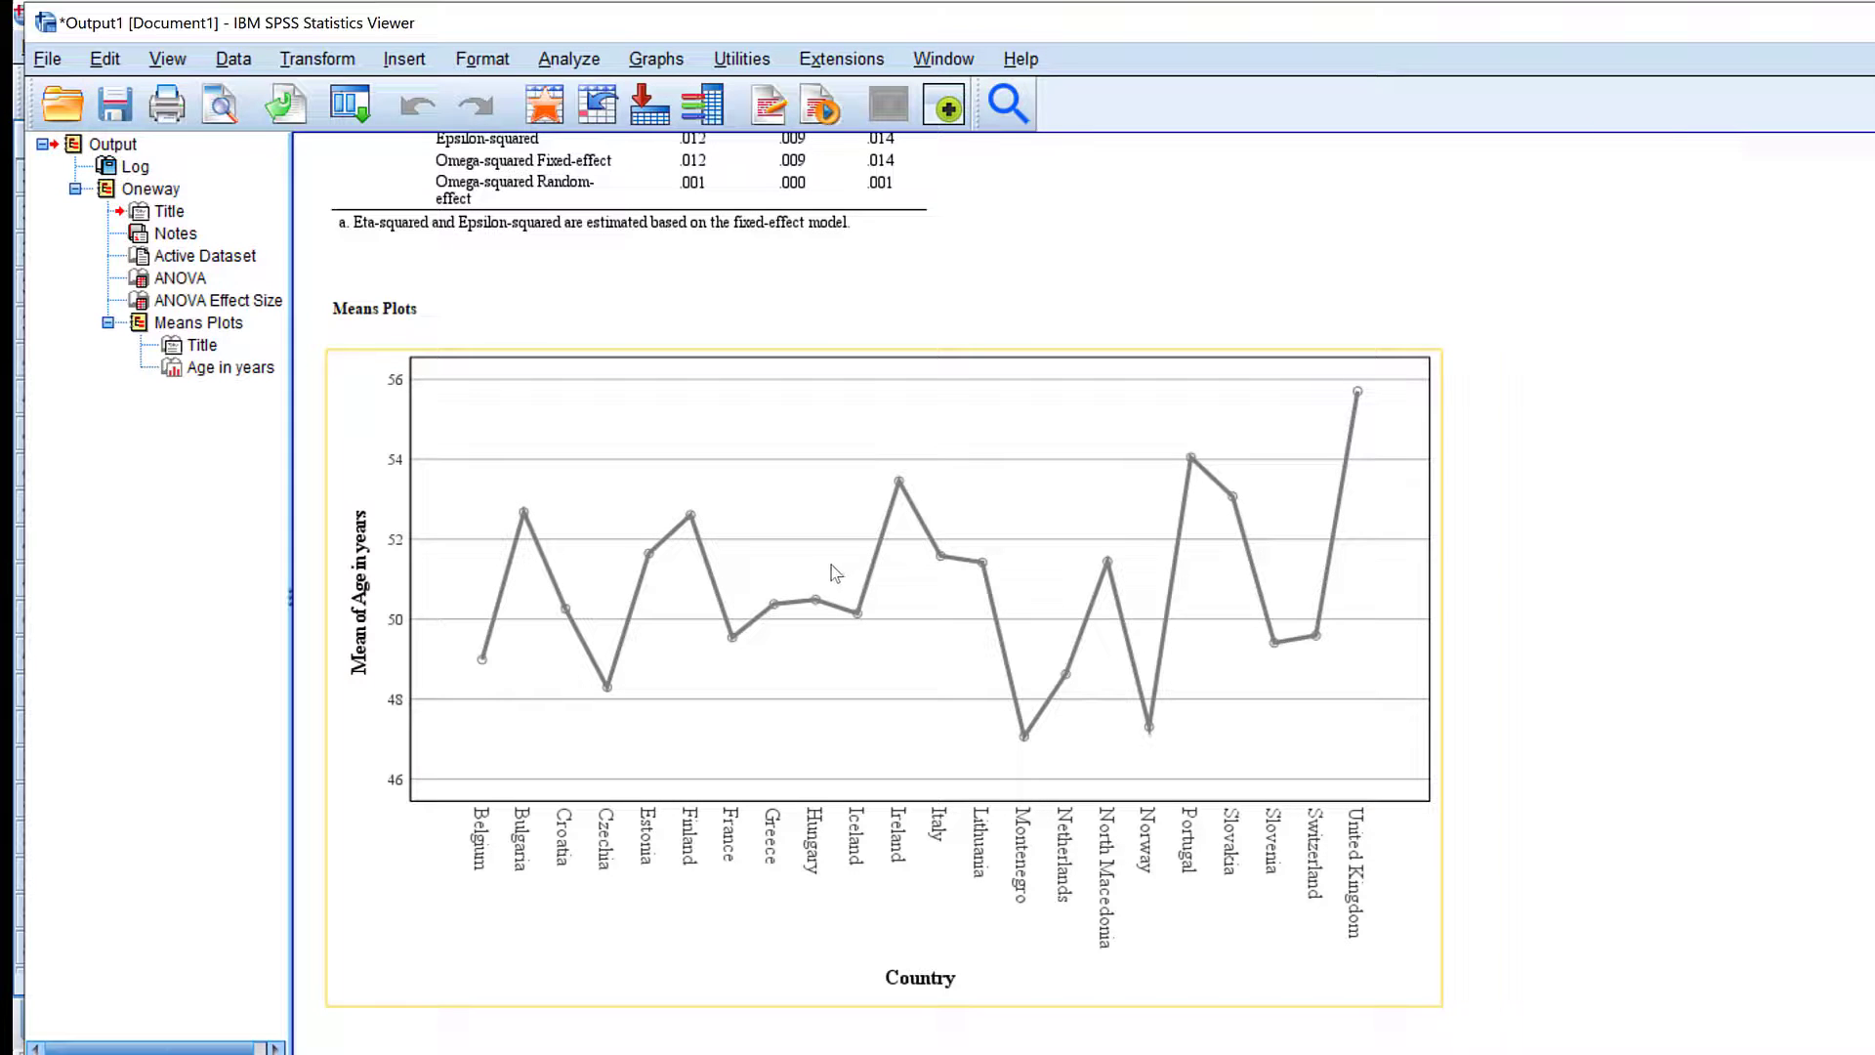
{"action": "left_click", "coordinate": [1468, 567]}
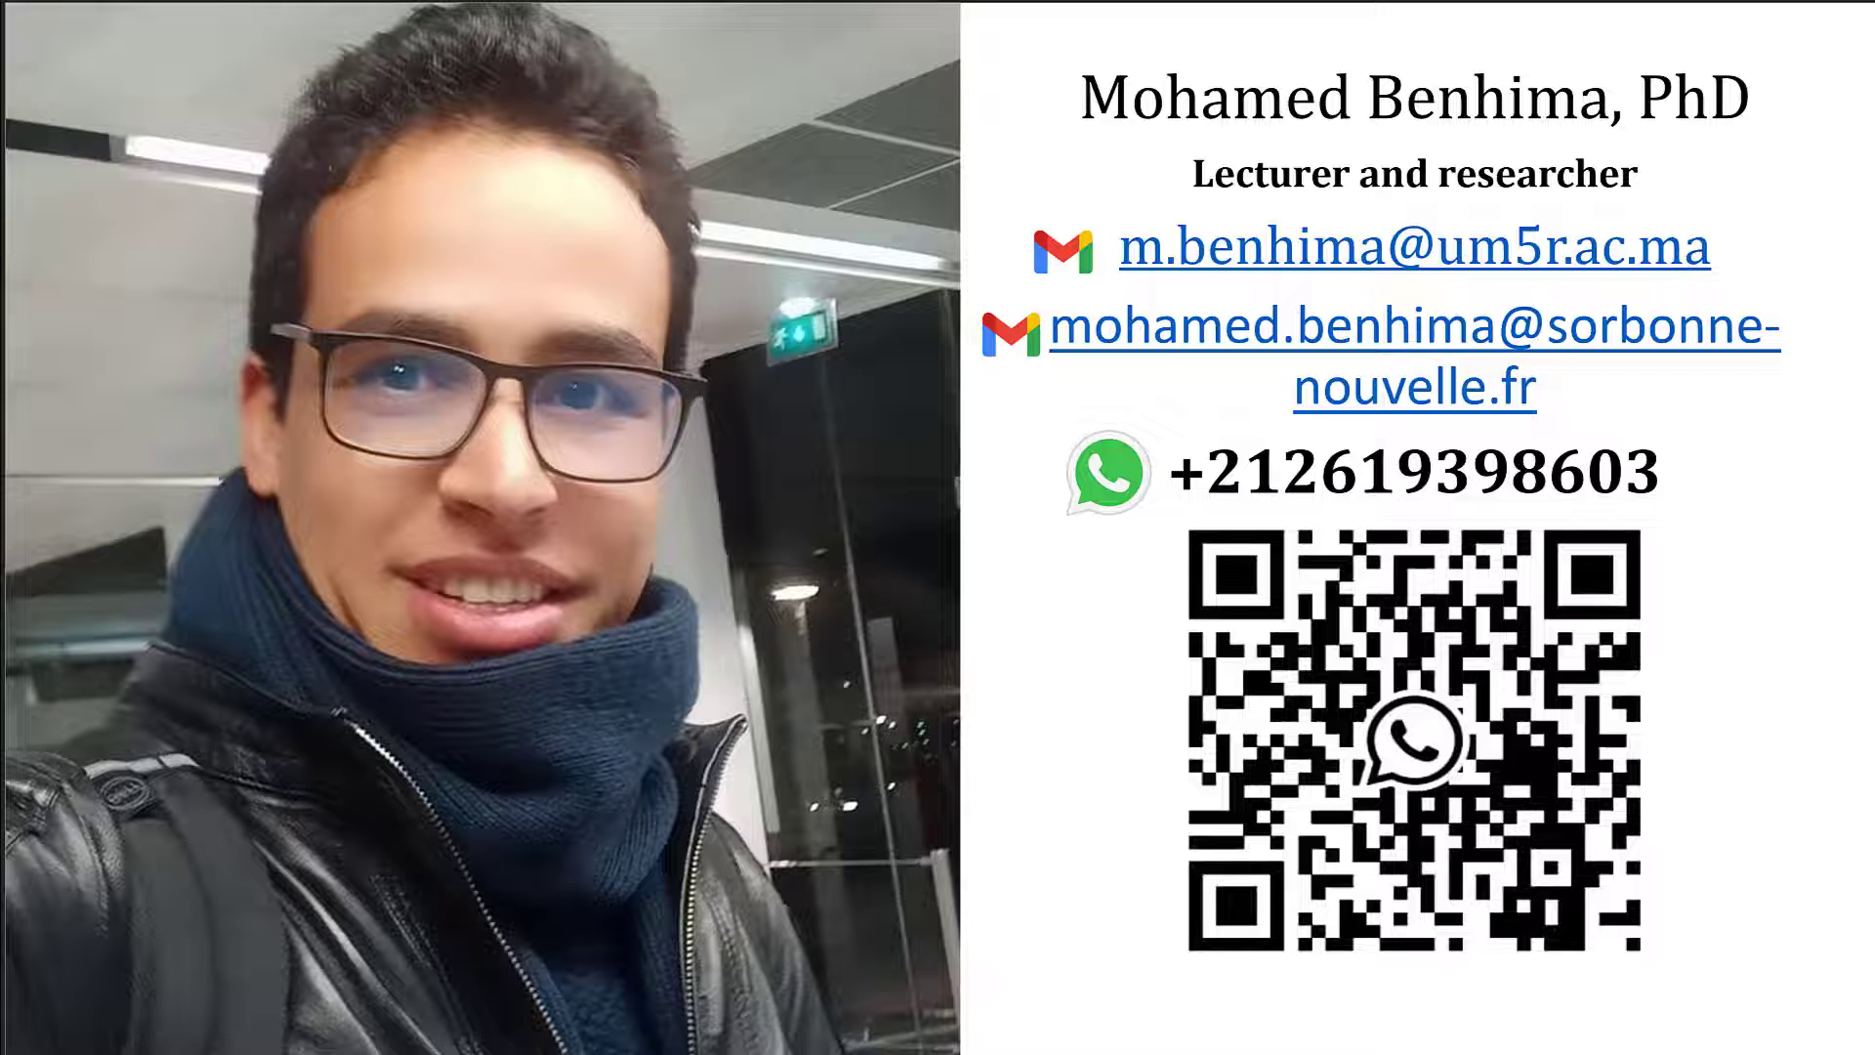